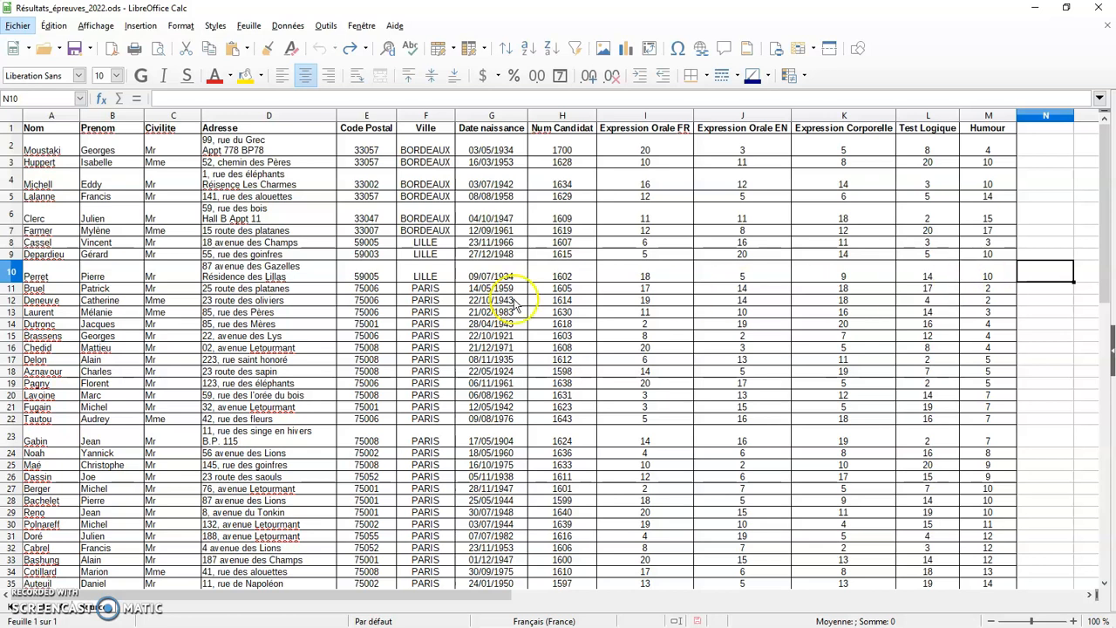
pyautogui.moveTo(50, 129); pyautogui.dragTo(972, 501)
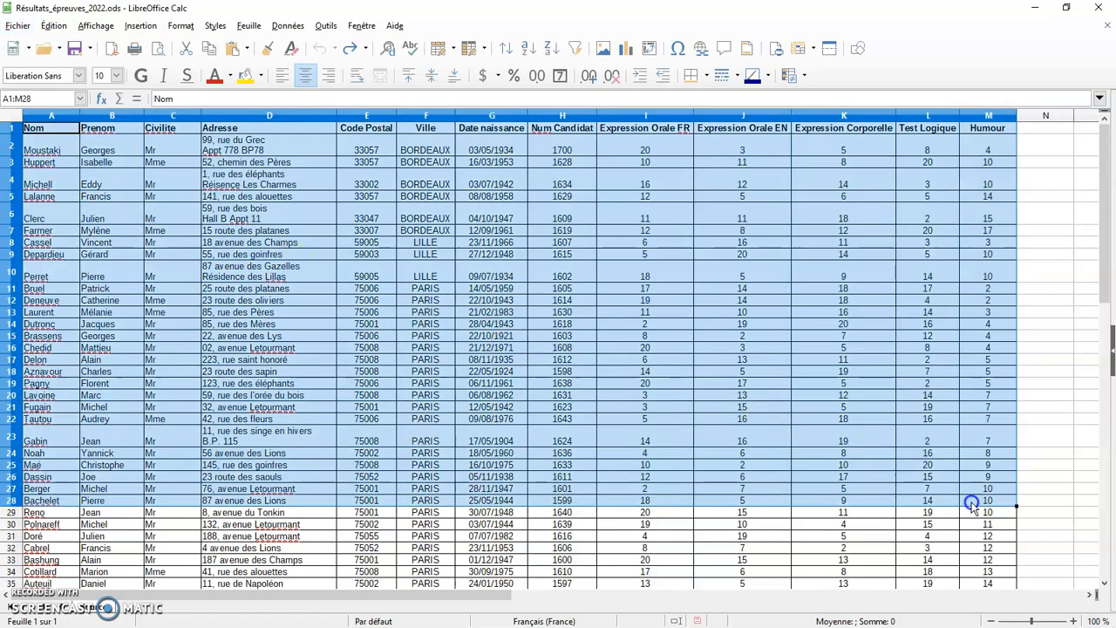
pyautogui.scroll(-6, 1086, 458)
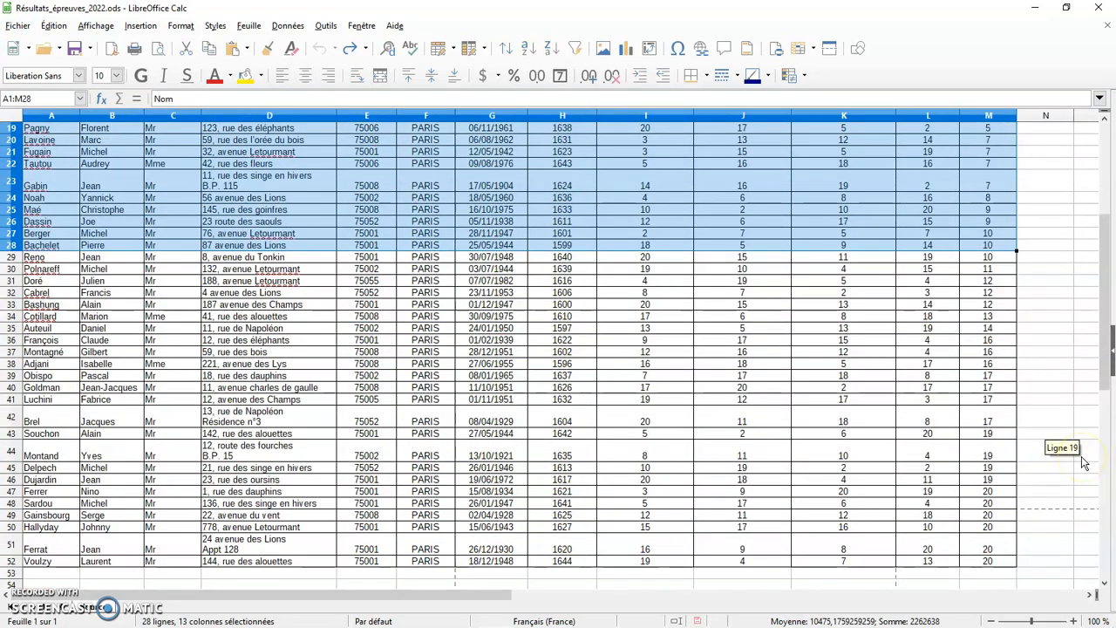
pyautogui.scroll(-1, 1083, 462)
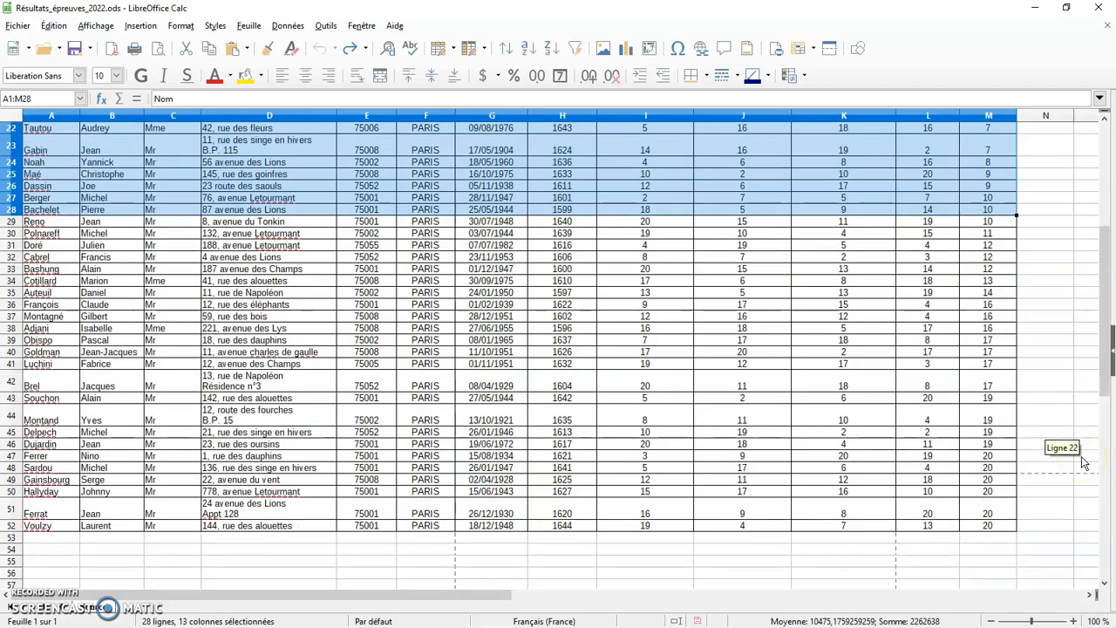
pyautogui.scroll(7, 1082, 463)
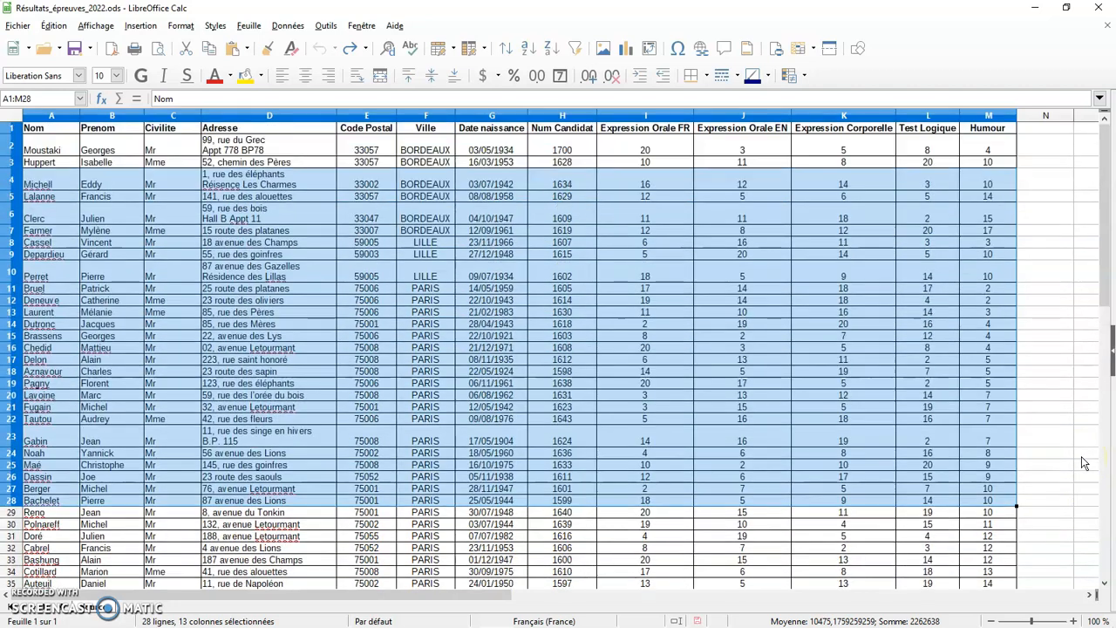
pyautogui.click(1055, 276)
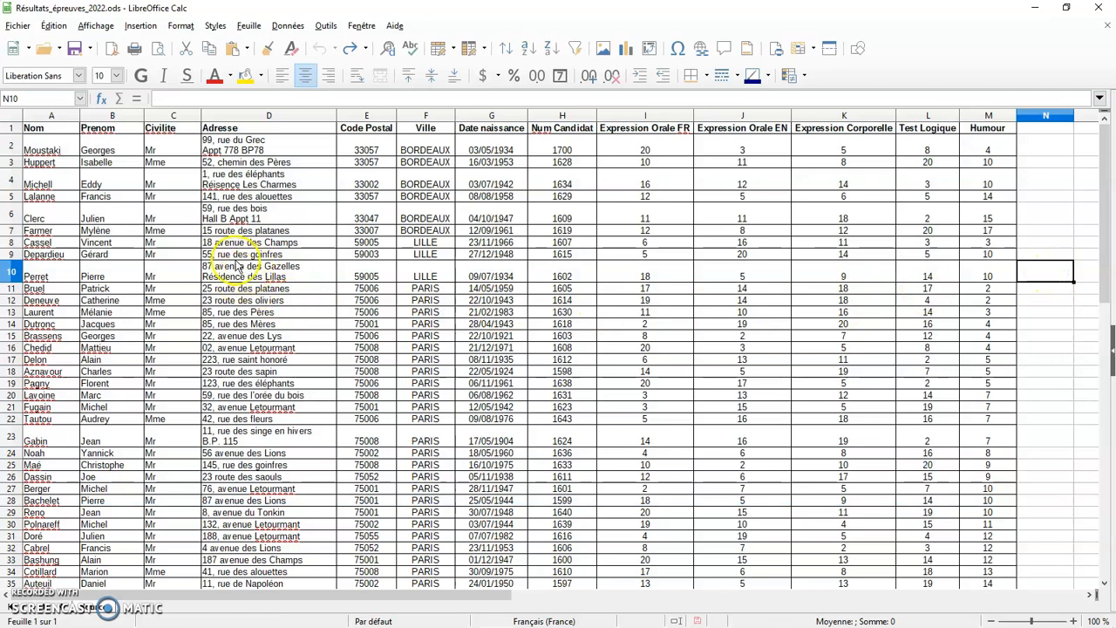
# Step: Move the whole results table A1:M52, headings included, down so that it starts in cell A8
pyautogui.moveTo(48, 129); pyautogui.dragTo(971, 131)
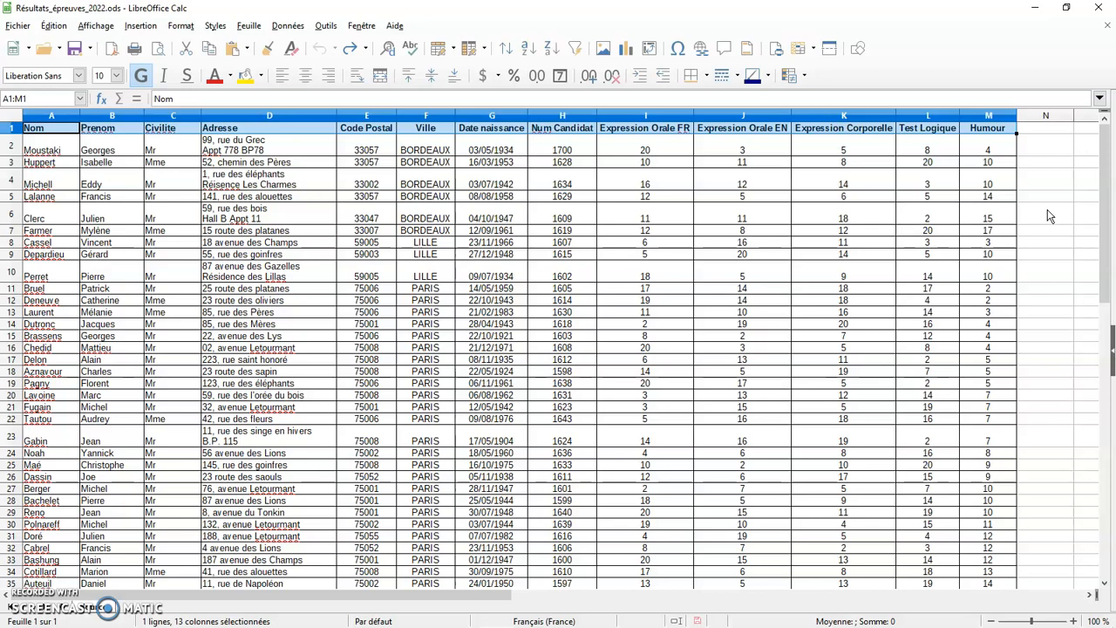
pyautogui.hotkey('ctrl', 'shift', 'Down')
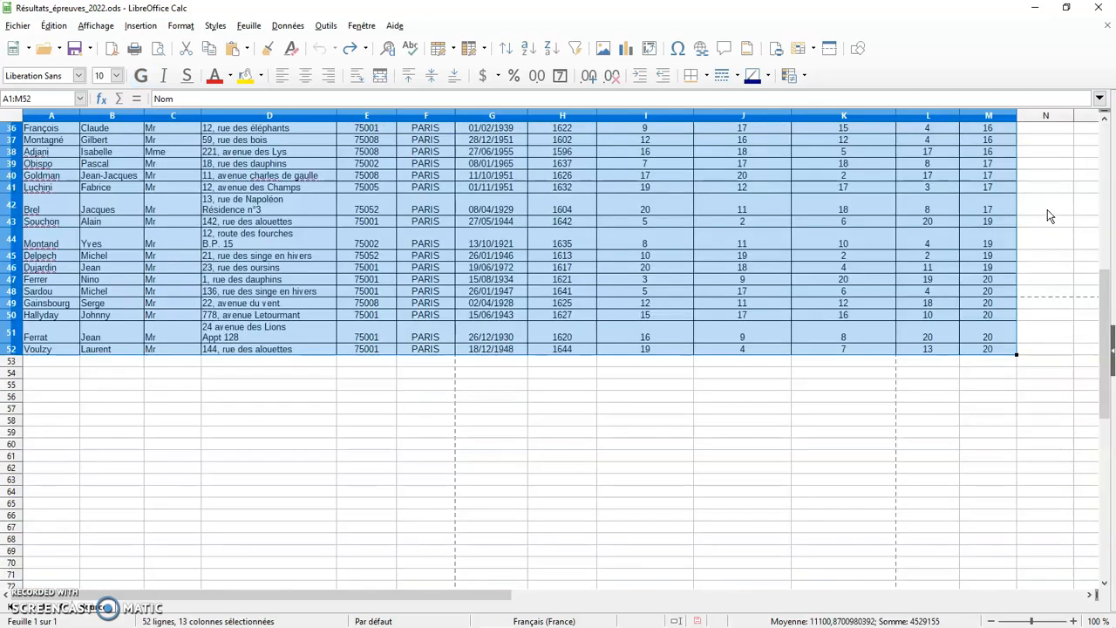
pyautogui.scroll(12, 1050, 216)
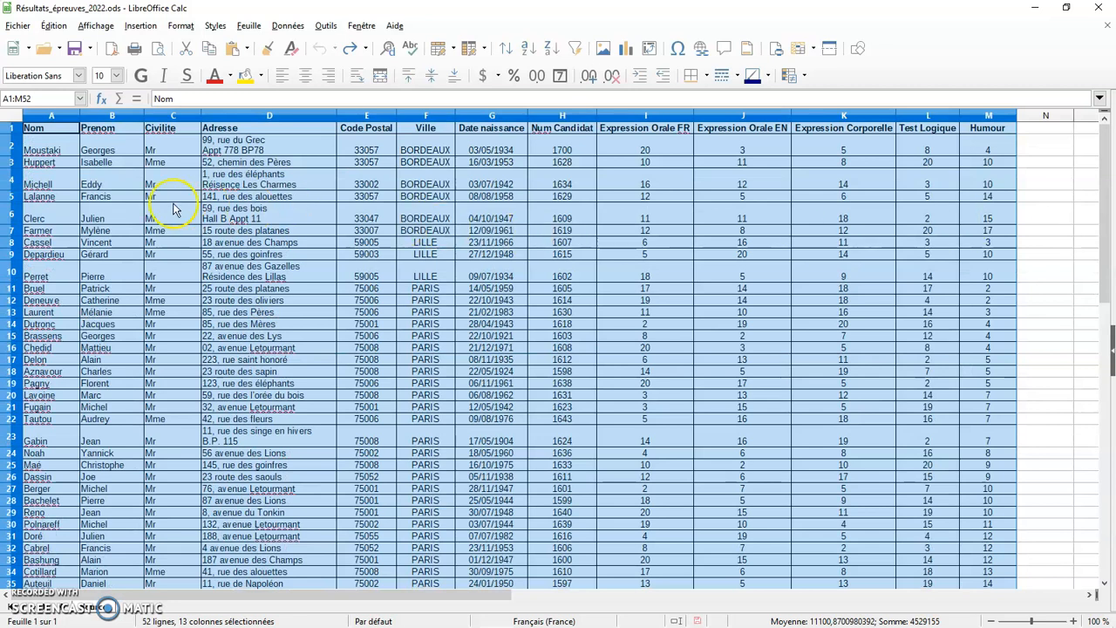
pyautogui.moveTo(62, 131); pyautogui.dragTo(61, 211)
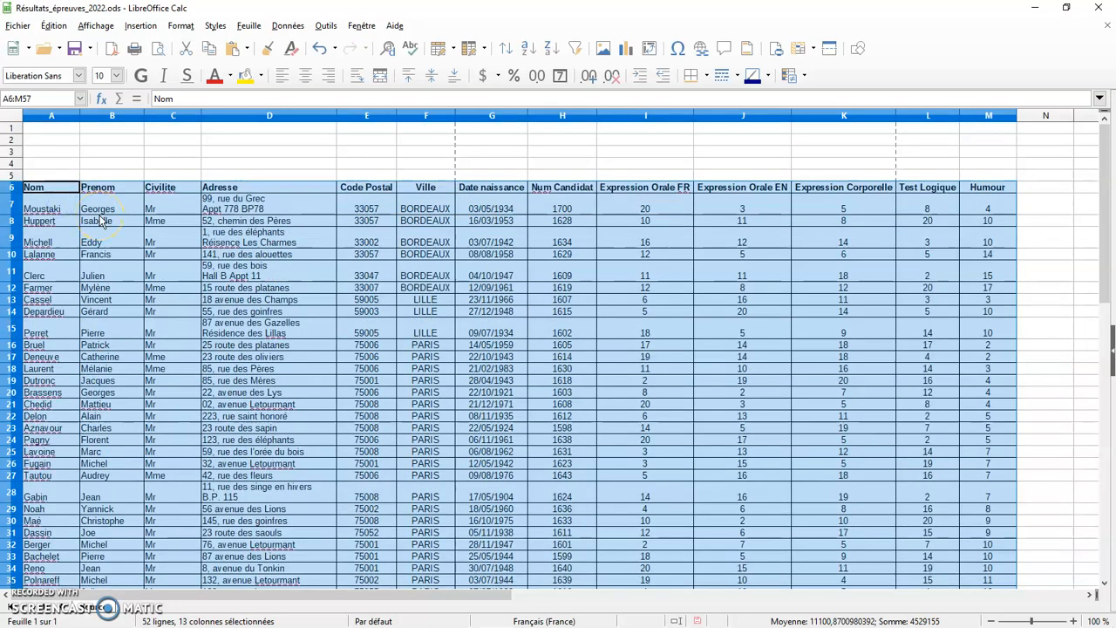
pyautogui.moveTo(69, 192); pyautogui.dragTo(71, 229)
pyautogui.click(1063, 291)
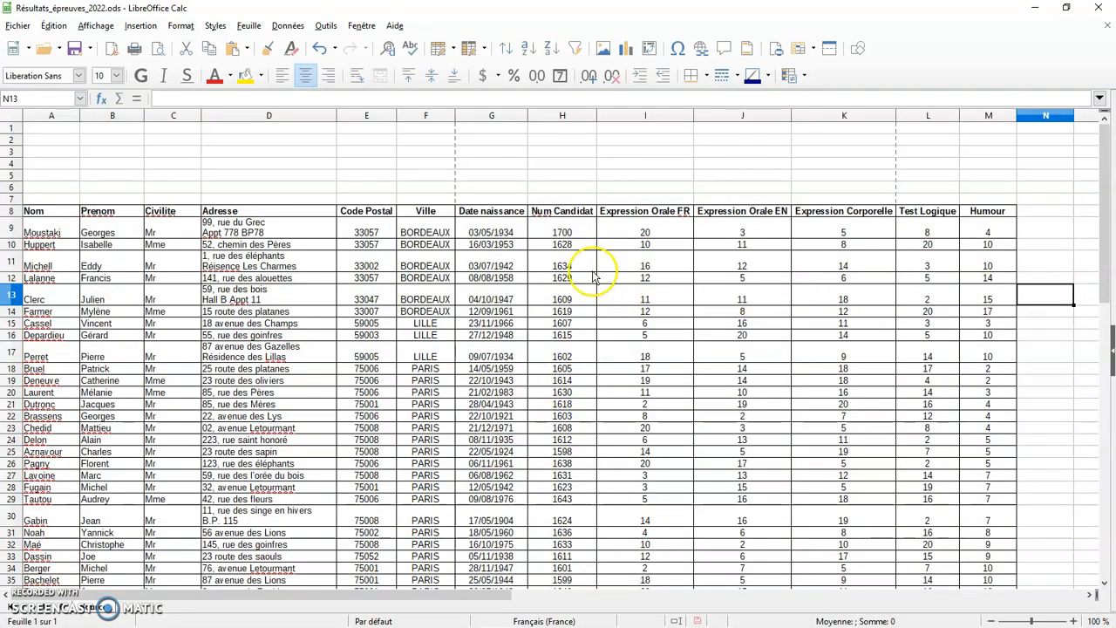
# Step: Insert an entire empty column before the Nom column
pyautogui.click(559, 212)
pyautogui.moveTo(561, 216); pyautogui.dragTo(564, 325)
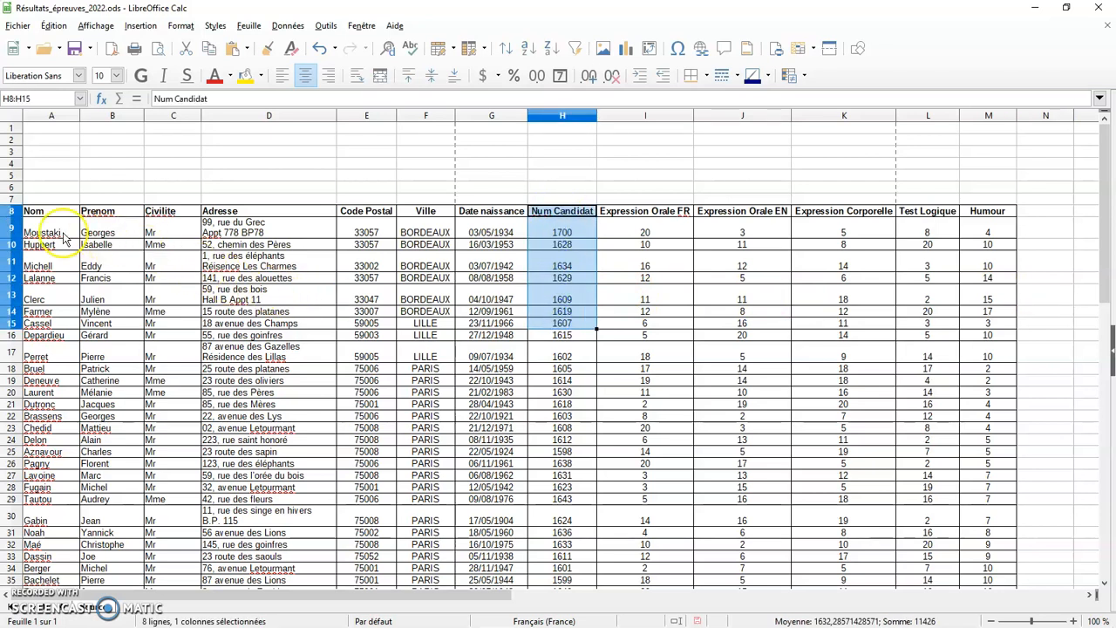
pyautogui.click(54, 188)
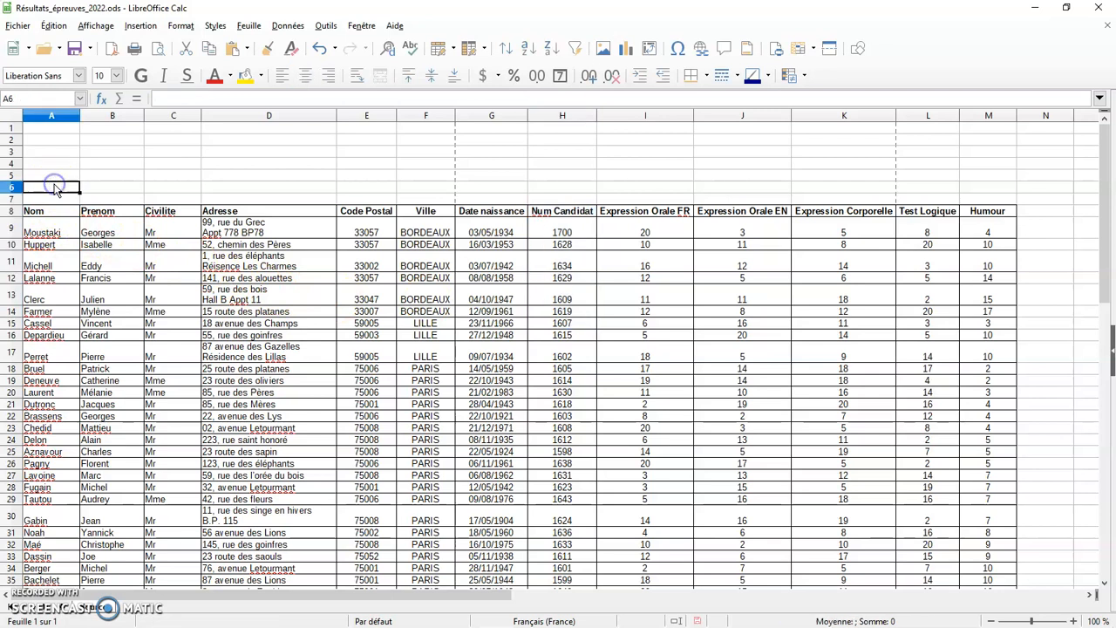
pyautogui.rightClick(54, 190)
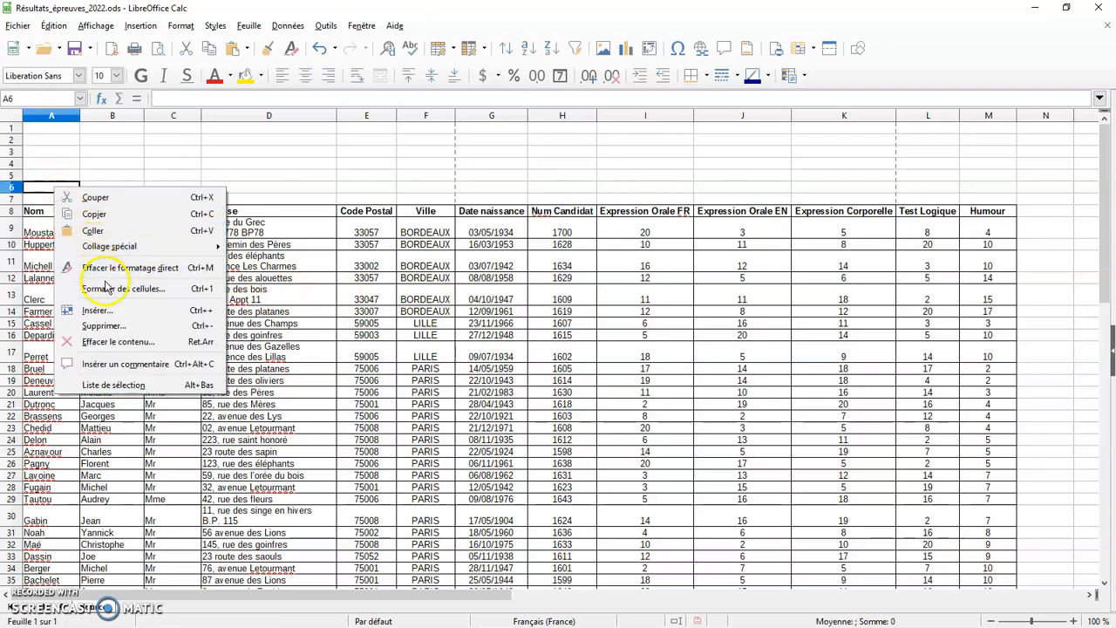
pyautogui.click(109, 306)
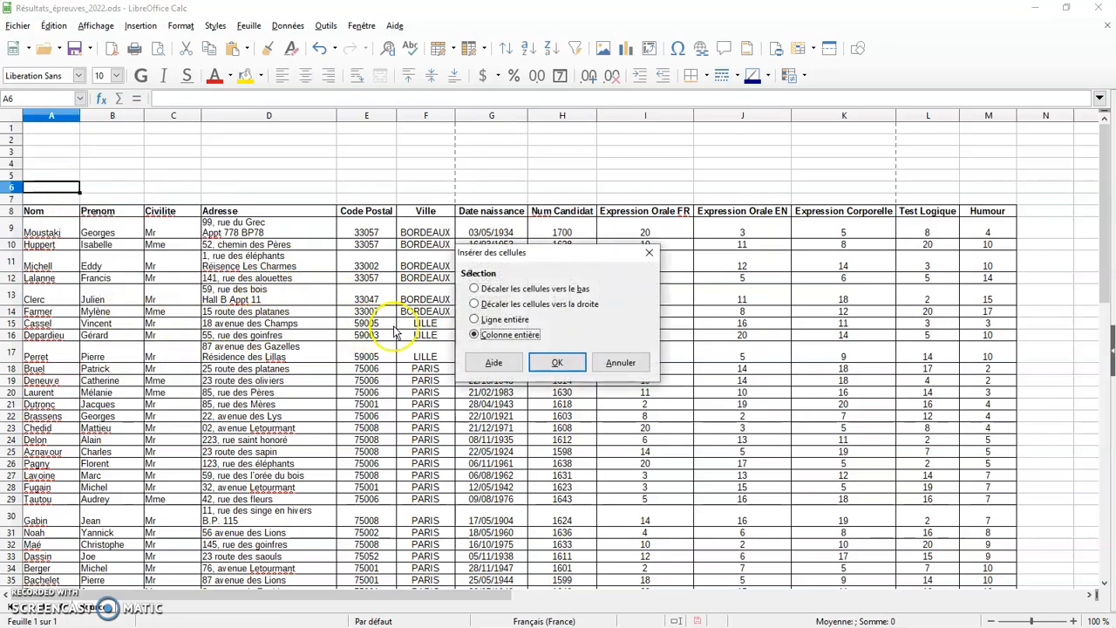
pyautogui.click(537, 361)
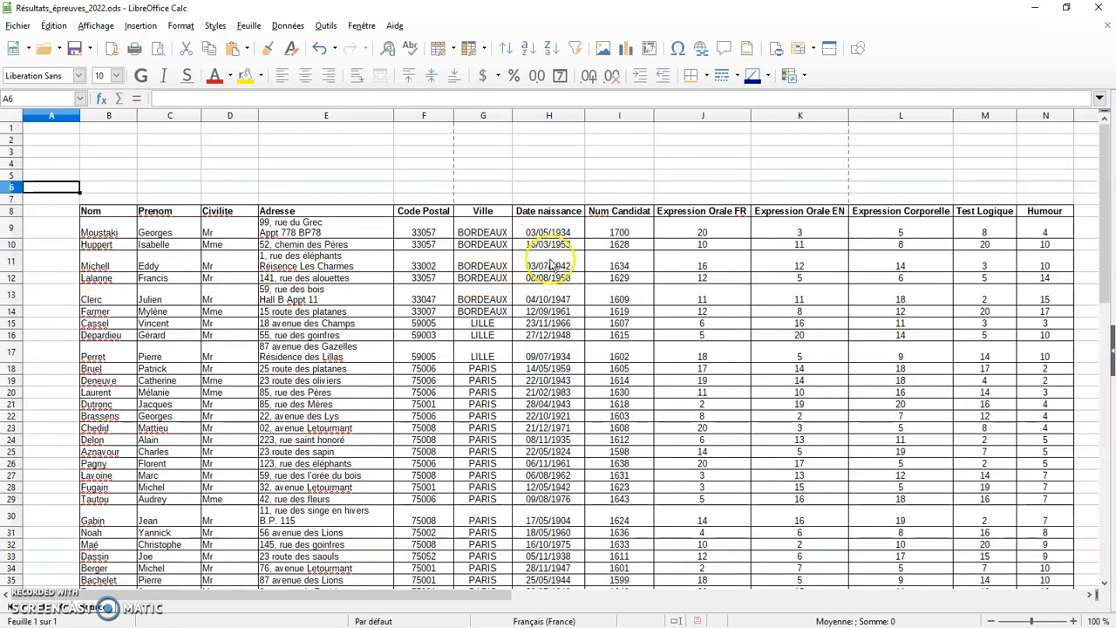
# Step: Move the Num Candidat data with its heading into empty column A from A8, and fit the column width to its content
pyautogui.click(608, 217)
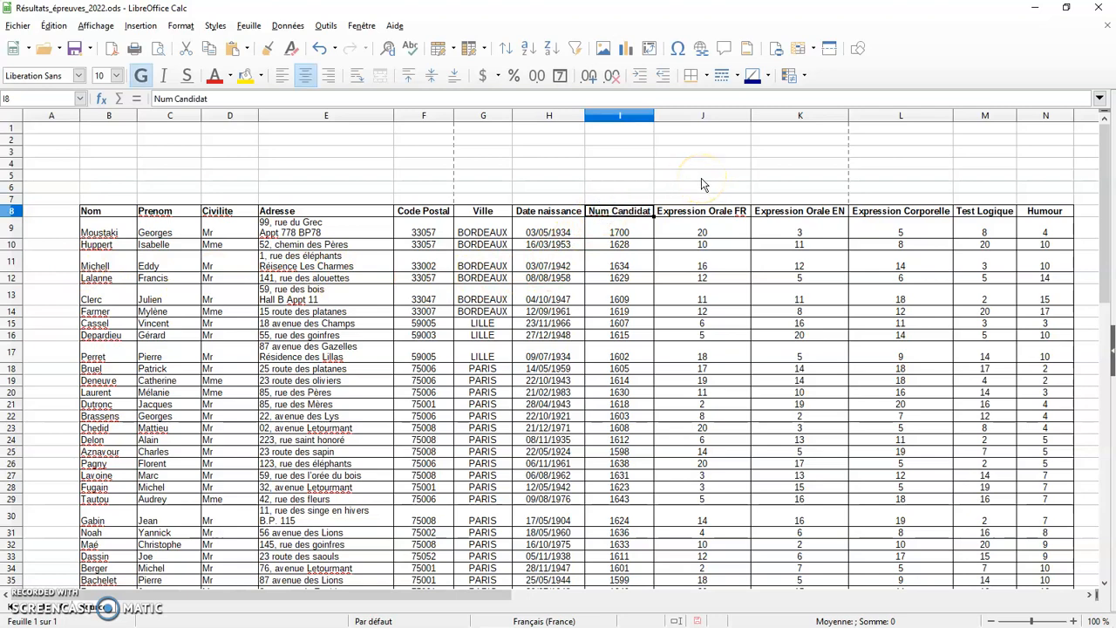
pyautogui.hotkey('ctrl', 'shift', 'Down')
pyautogui.scroll(14, 703, 185)
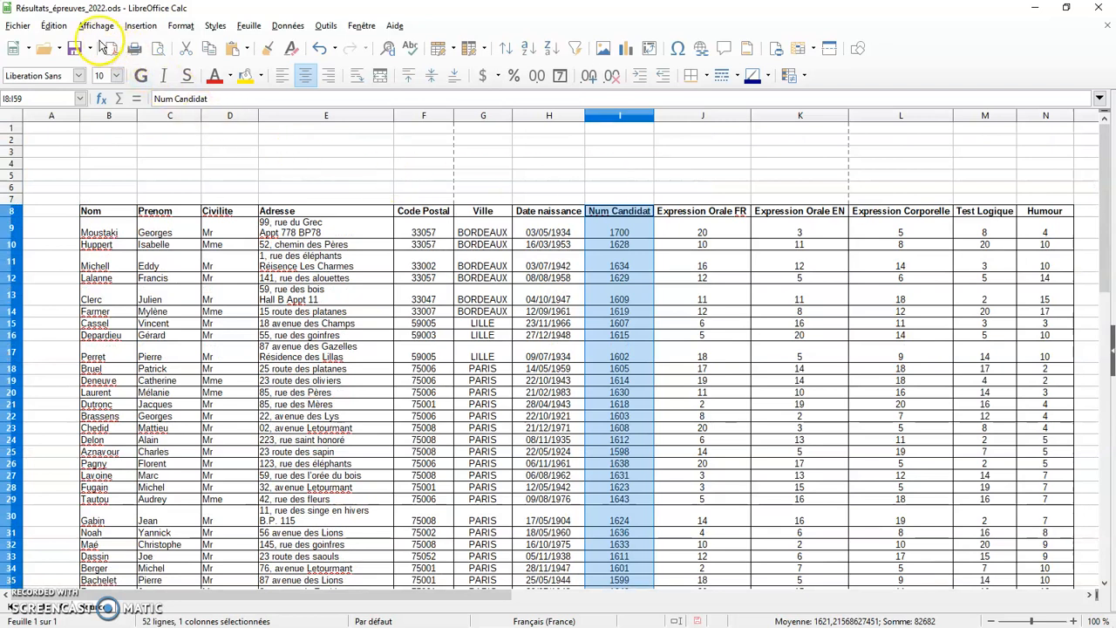
pyautogui.click(54, 26)
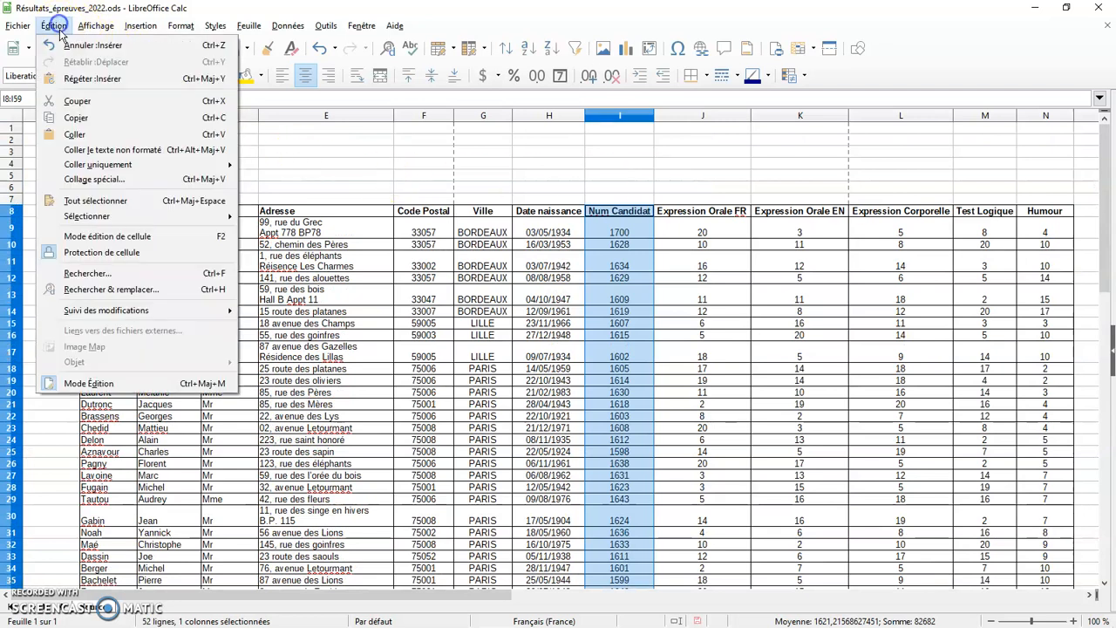
pyautogui.click(79, 102)
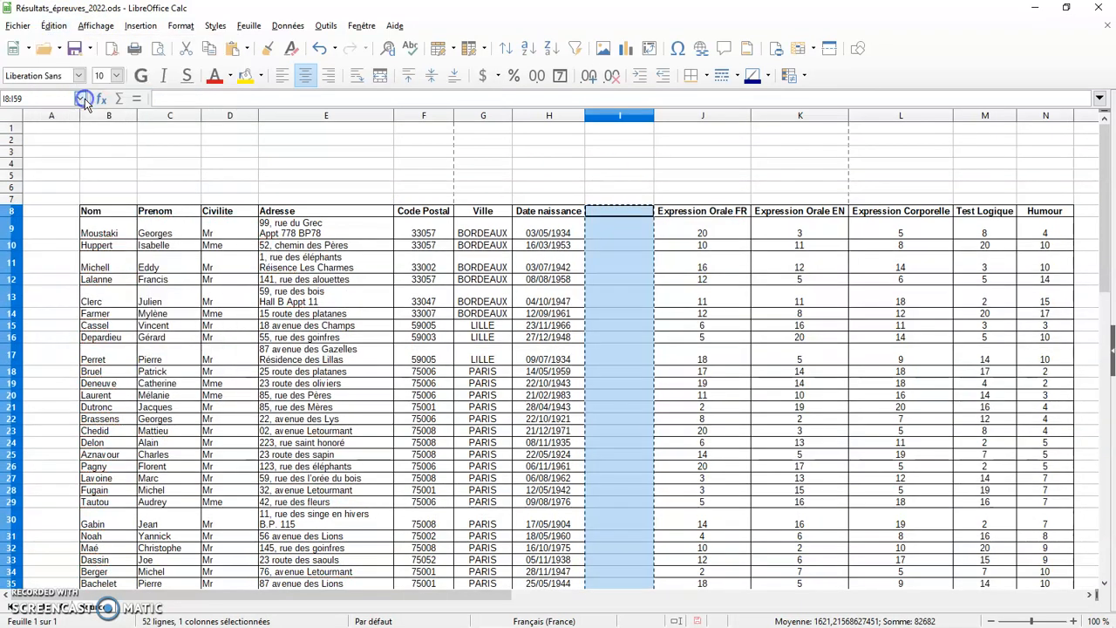
pyautogui.click(61, 209)
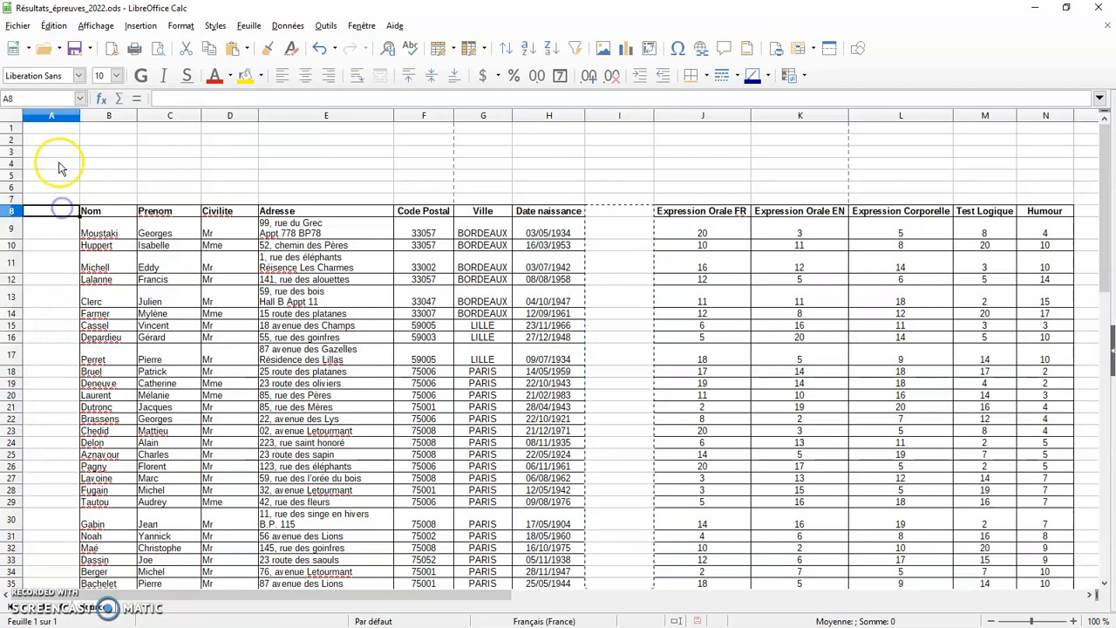
pyautogui.click(54, 26)
pyautogui.press('Escape')
pyautogui.hotkey('ctrl', 'shift', 'Down')
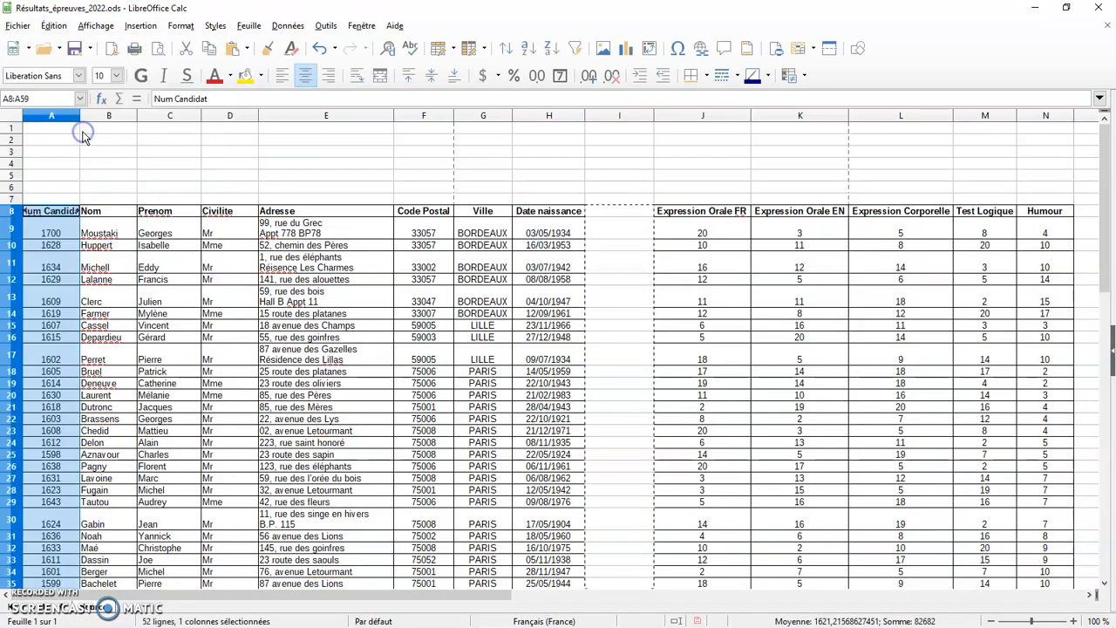
pyautogui.click(109, 199)
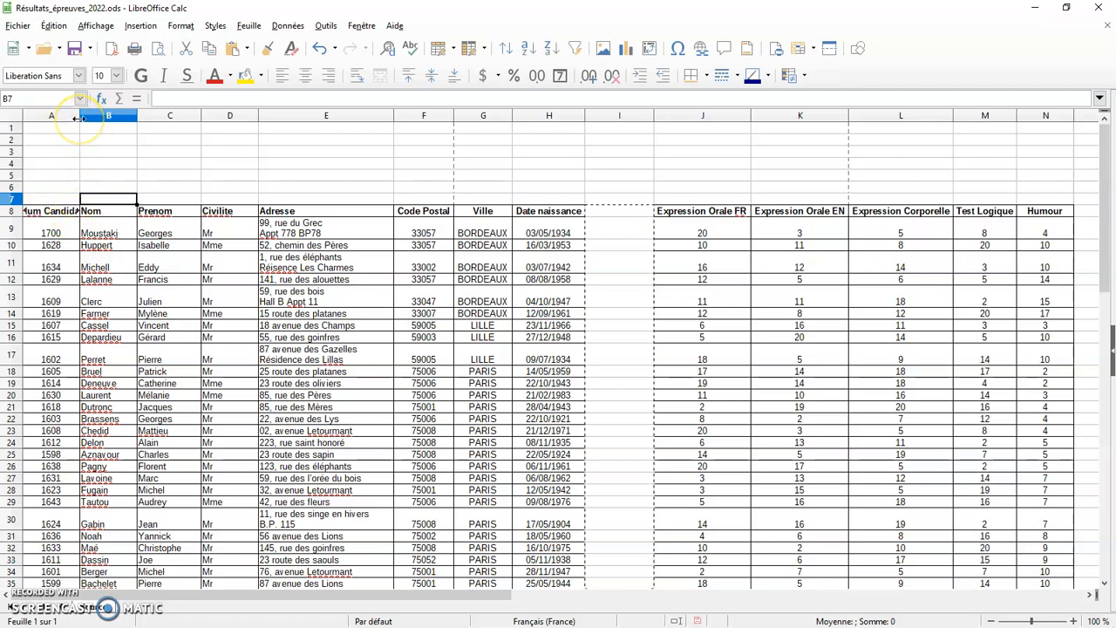
pyautogui.doubleClick(79, 116)
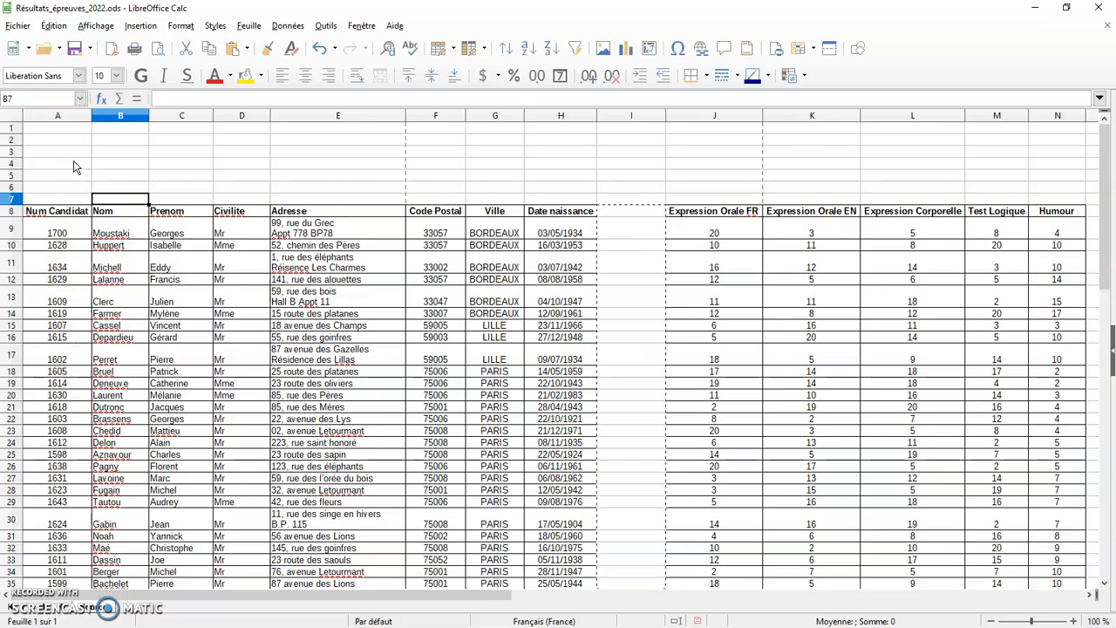
# Step: Delete the entire empty column I between Date naissance and Expression Orale FR
pyautogui.click(621, 163)
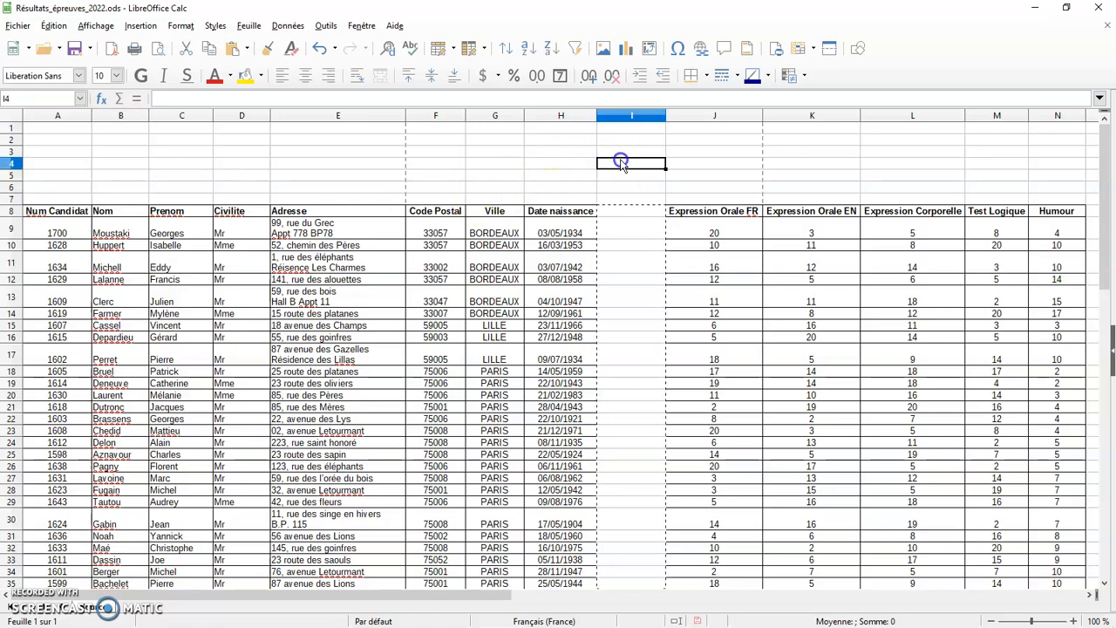
pyautogui.press('Escape')
pyautogui.click(619, 342)
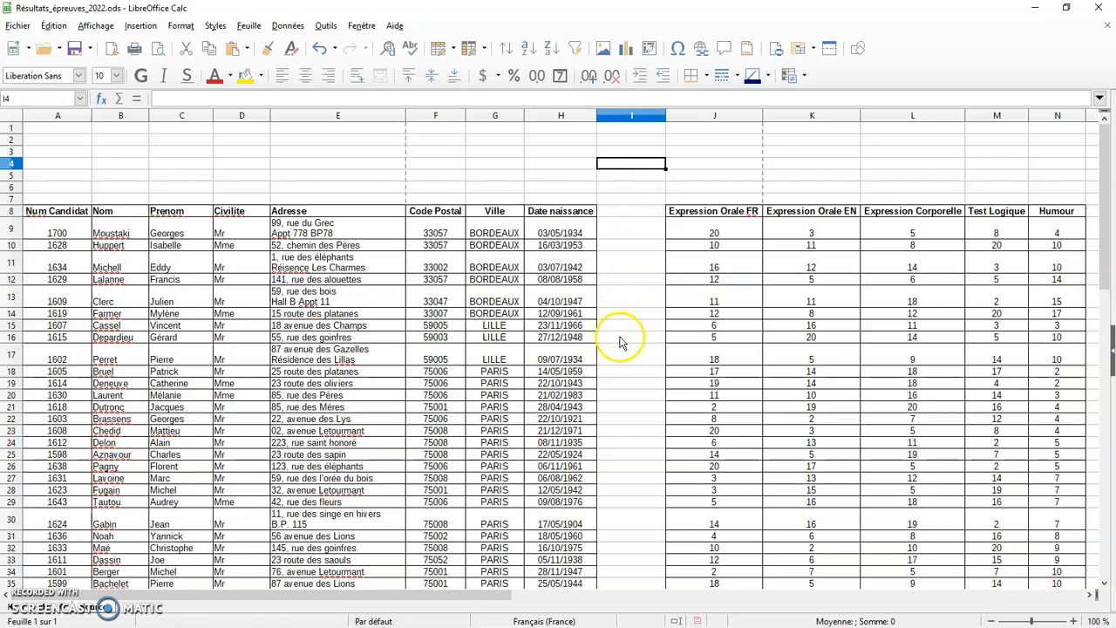
pyautogui.rightClick(624, 187)
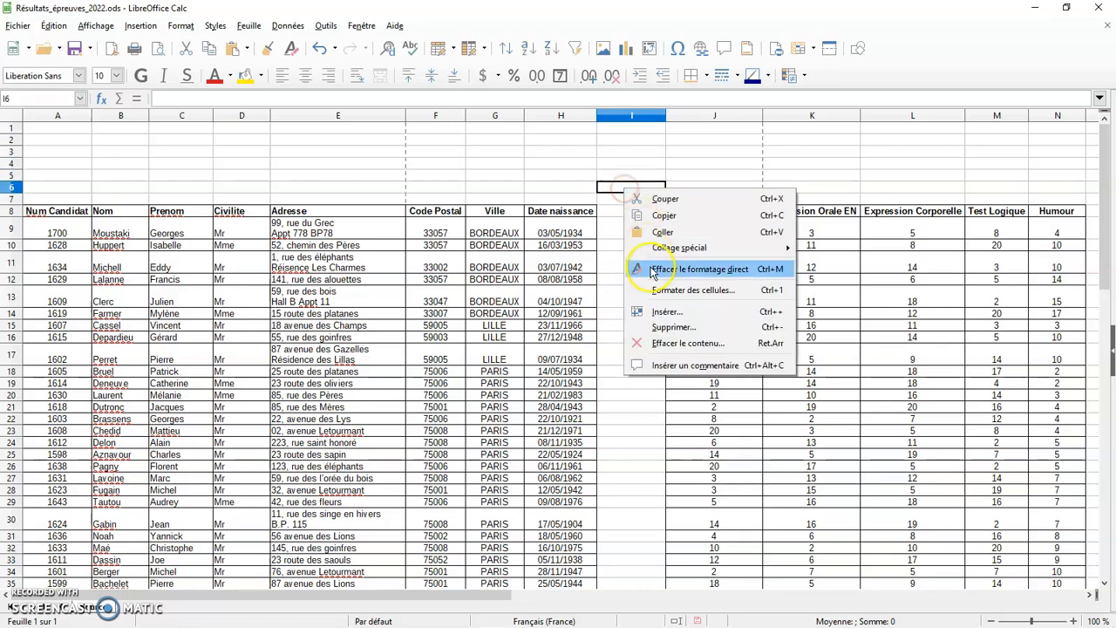
pyautogui.click(673, 327)
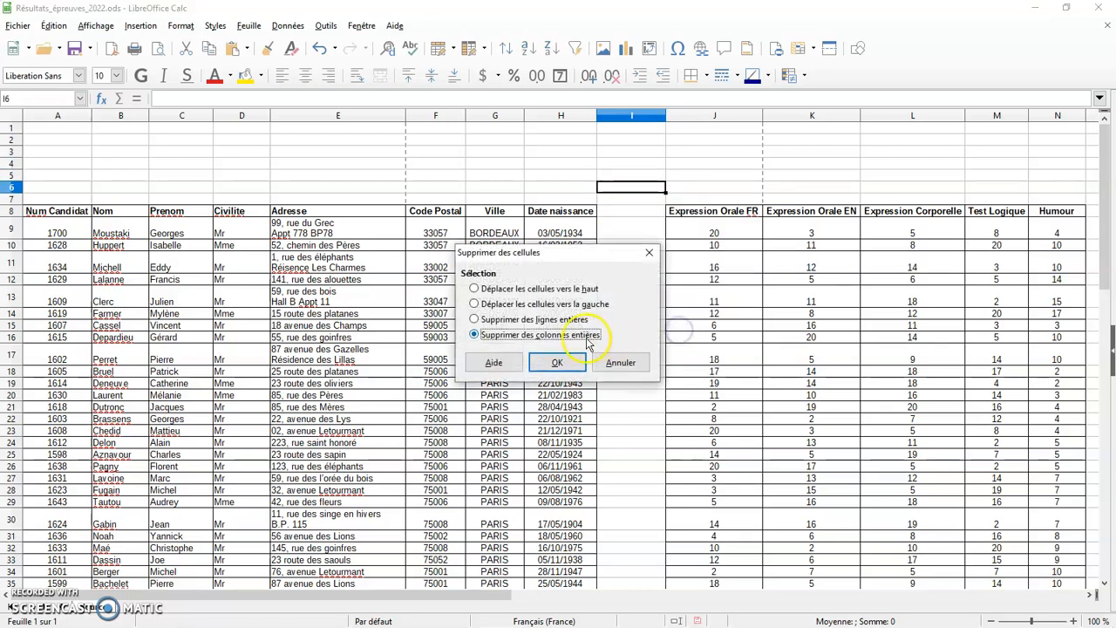
pyautogui.click(562, 359)
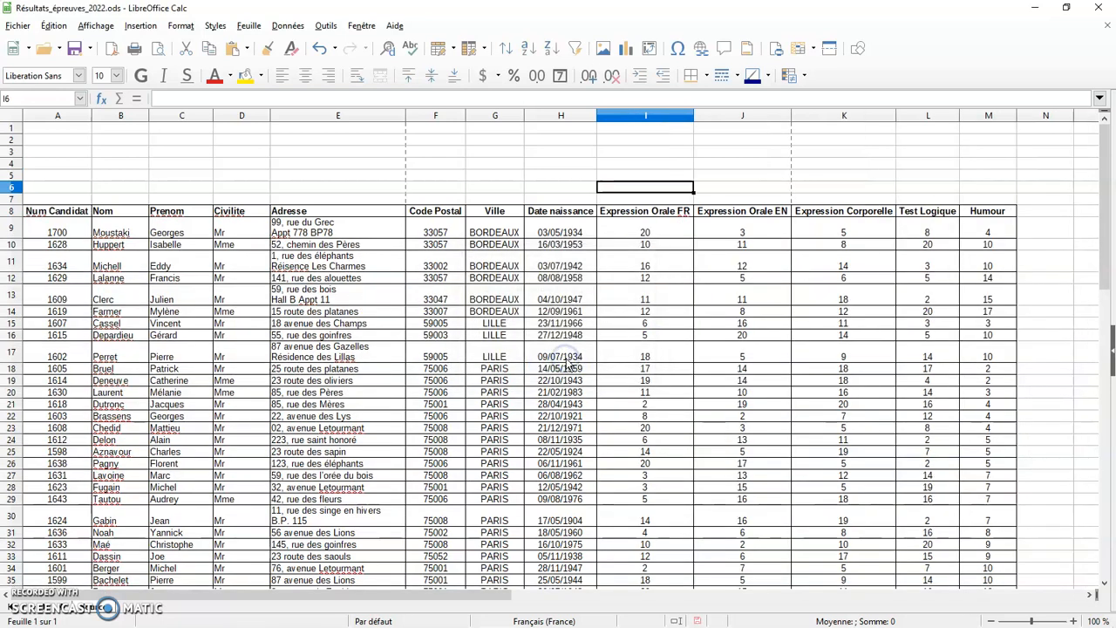
# Step: Copy the Num Candidat heading text from A8 into cell A1
pyautogui.tripleClick(67, 213)
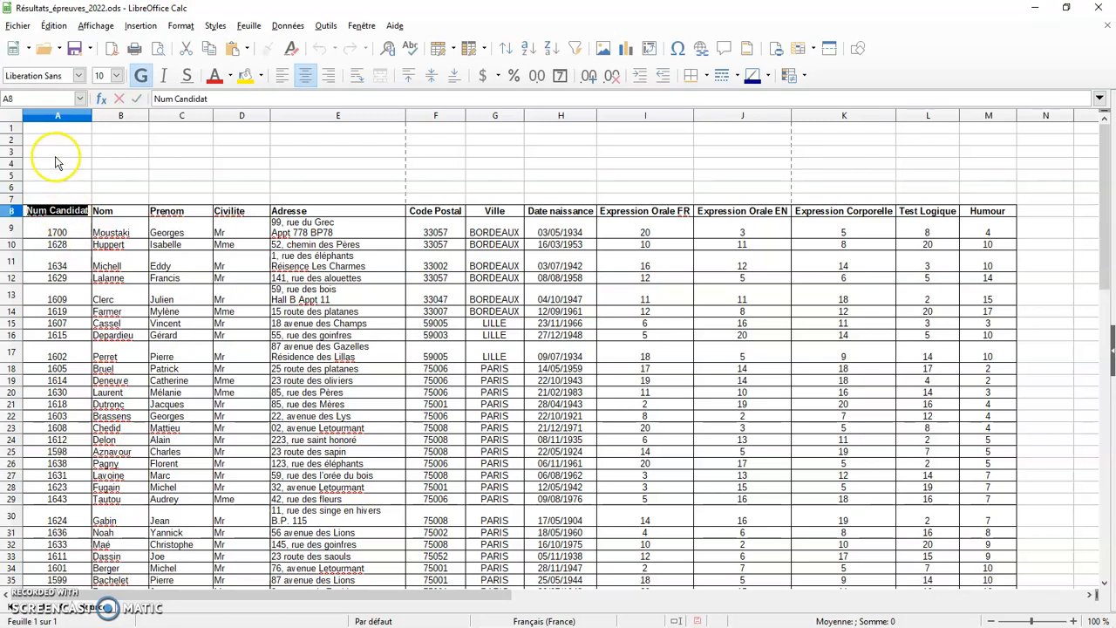
pyautogui.click(58, 128)
pyautogui.hotkey('ctrl', 'v')
pyautogui.click(97, 165)
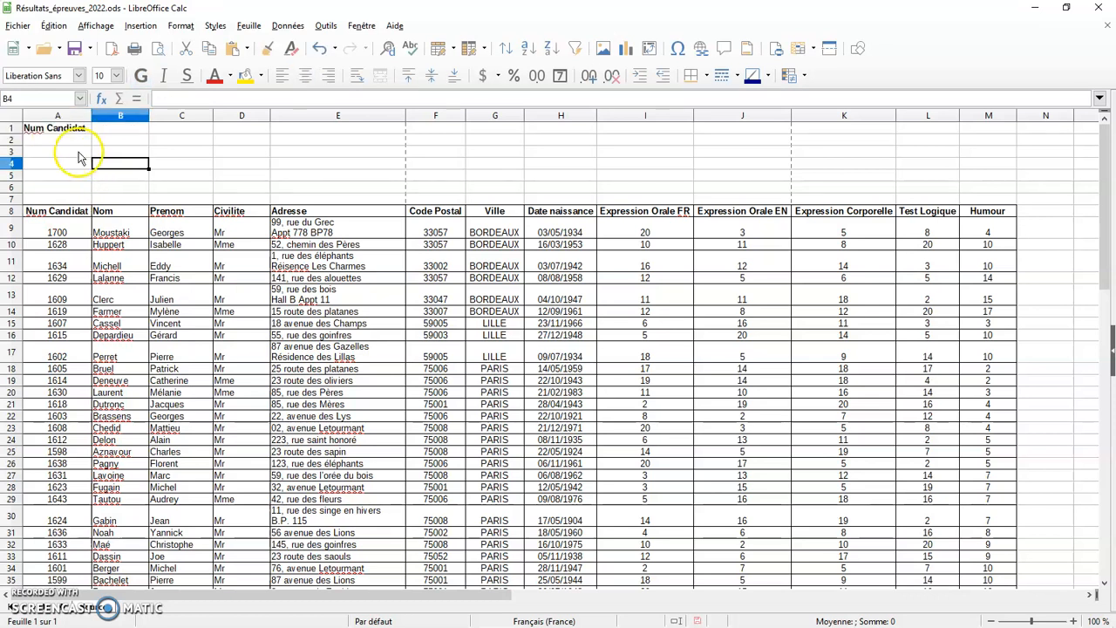
pyautogui.click(65, 141)
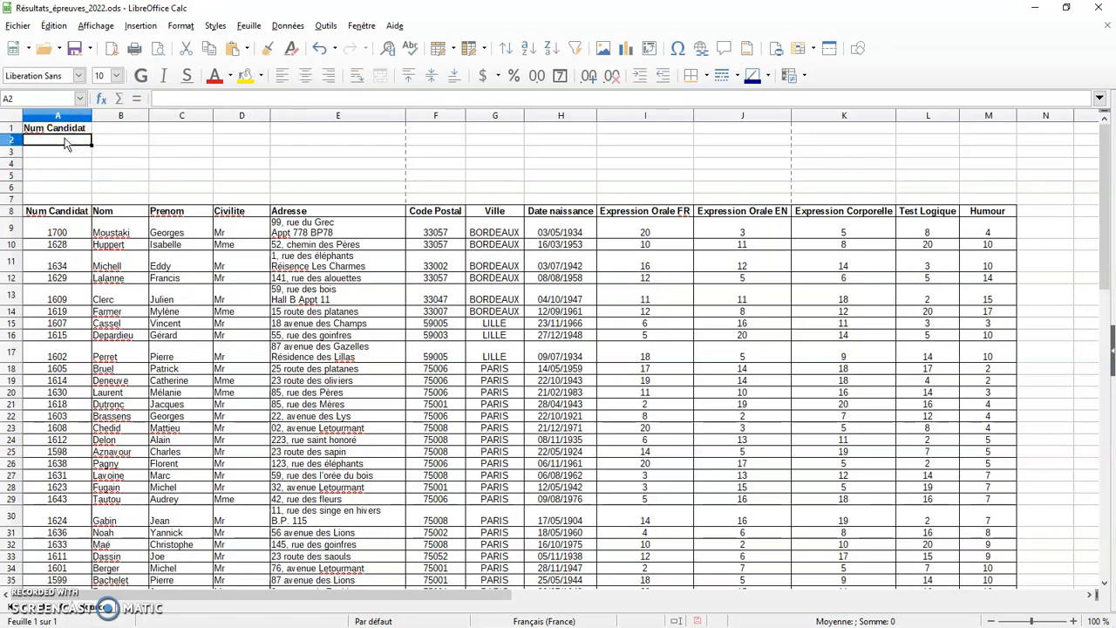
pyautogui.click(73, 136)
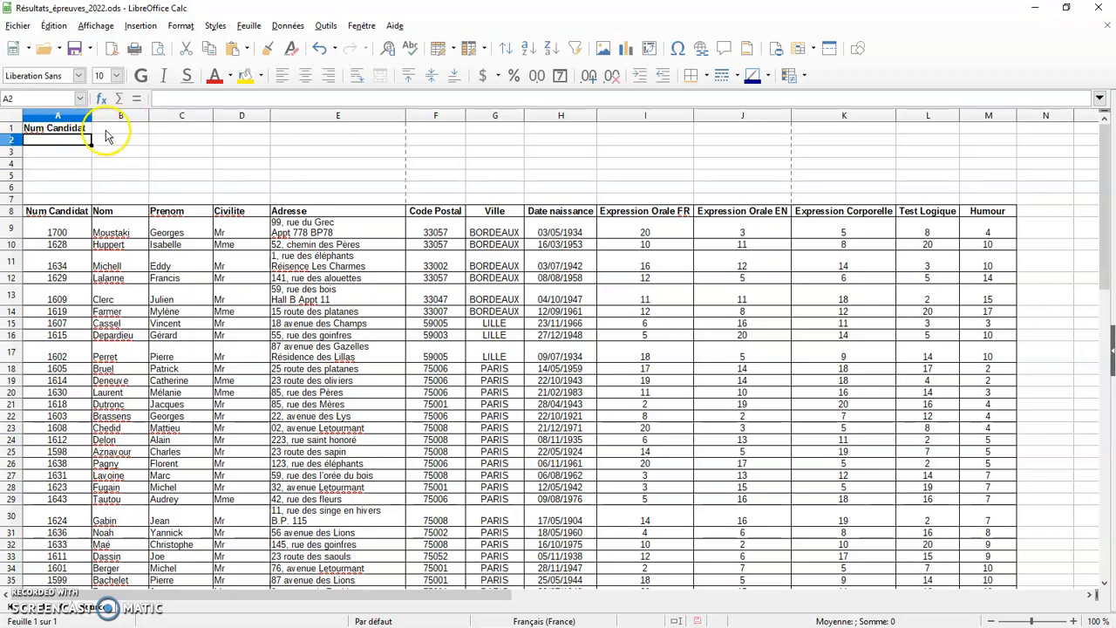
pyautogui.click(117, 129)
pyautogui.click(120, 140)
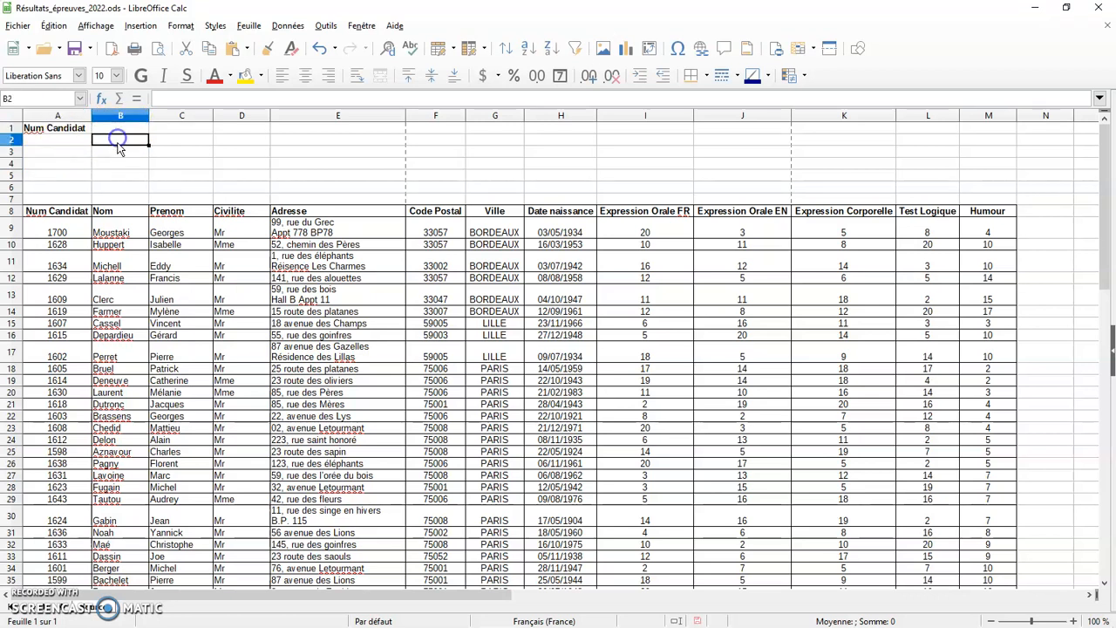
pyautogui.click(119, 152)
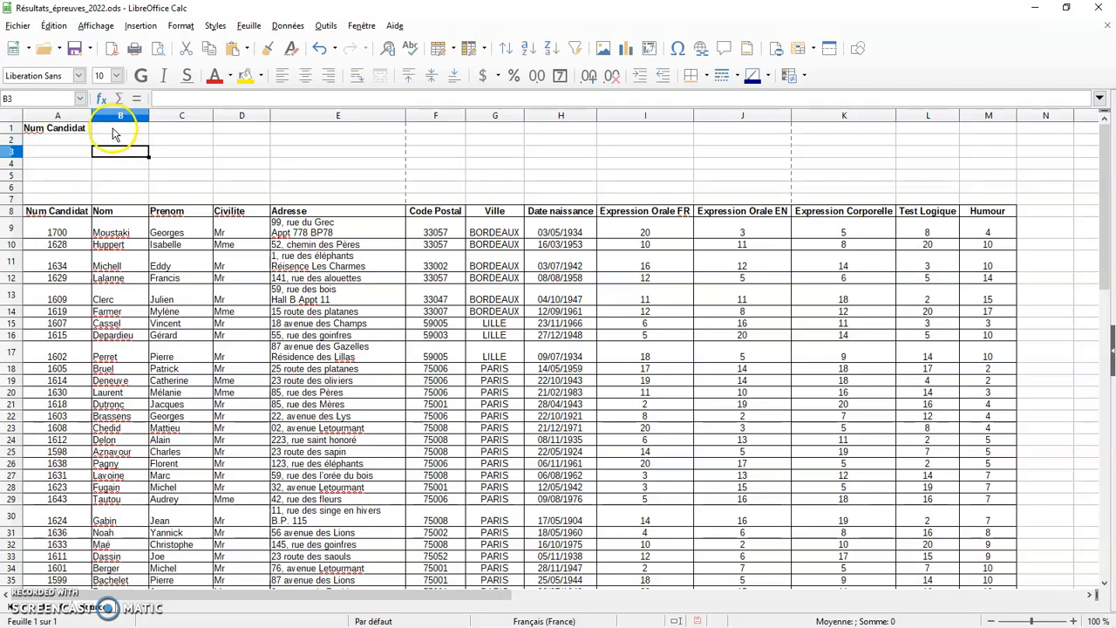
# Step: Copy the Nom heading text from B8 into cell B1 and the Prenom heading text from C8 into B2
pyautogui.doubleClick(112, 211)
pyautogui.doubleClick(114, 210)
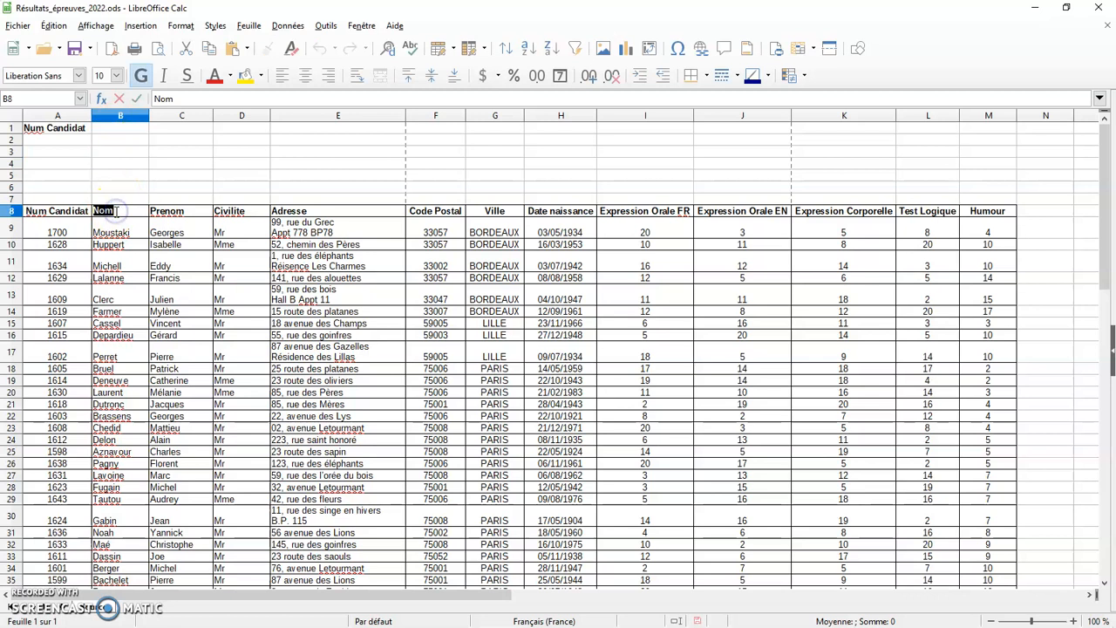
pyautogui.click(120, 131)
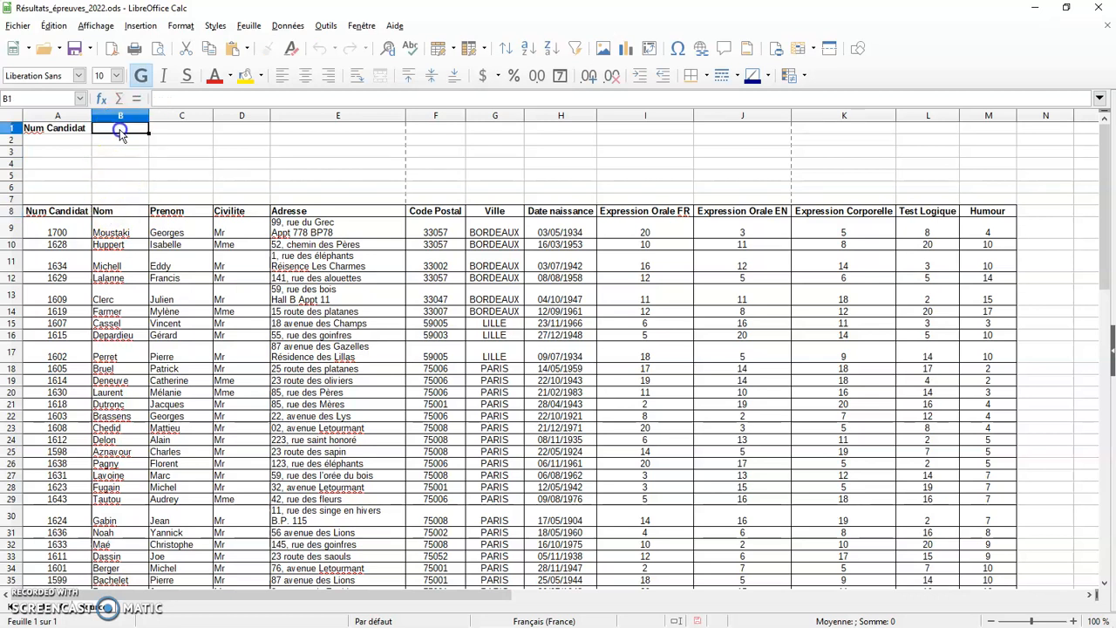
pyautogui.hotkey('ctrl', 'v')
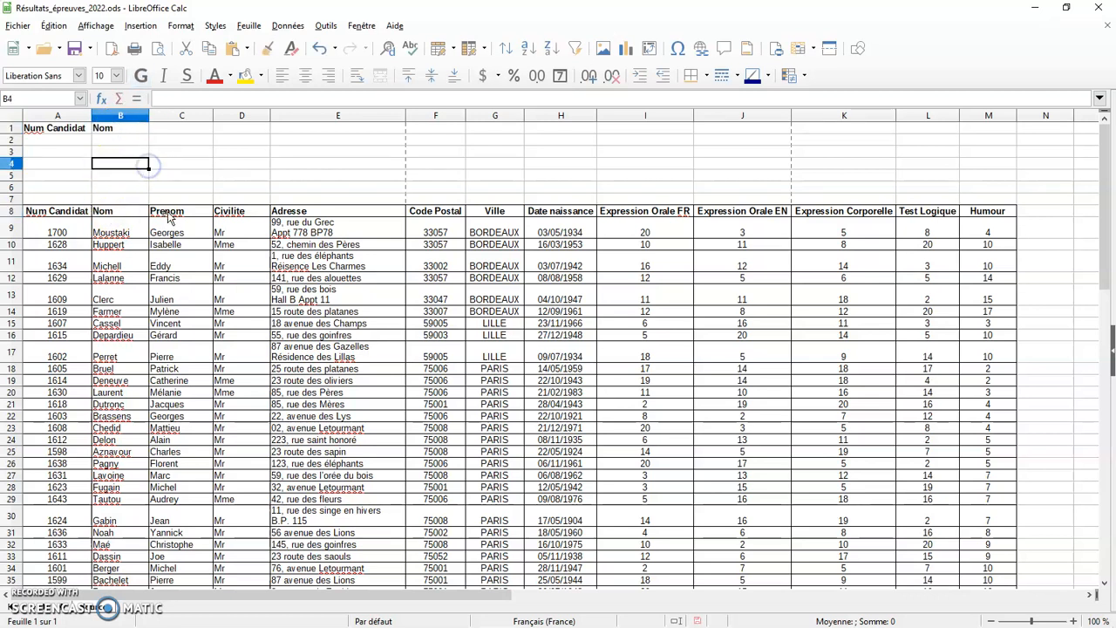
pyautogui.click(167, 211)
pyautogui.doubleClick(167, 211)
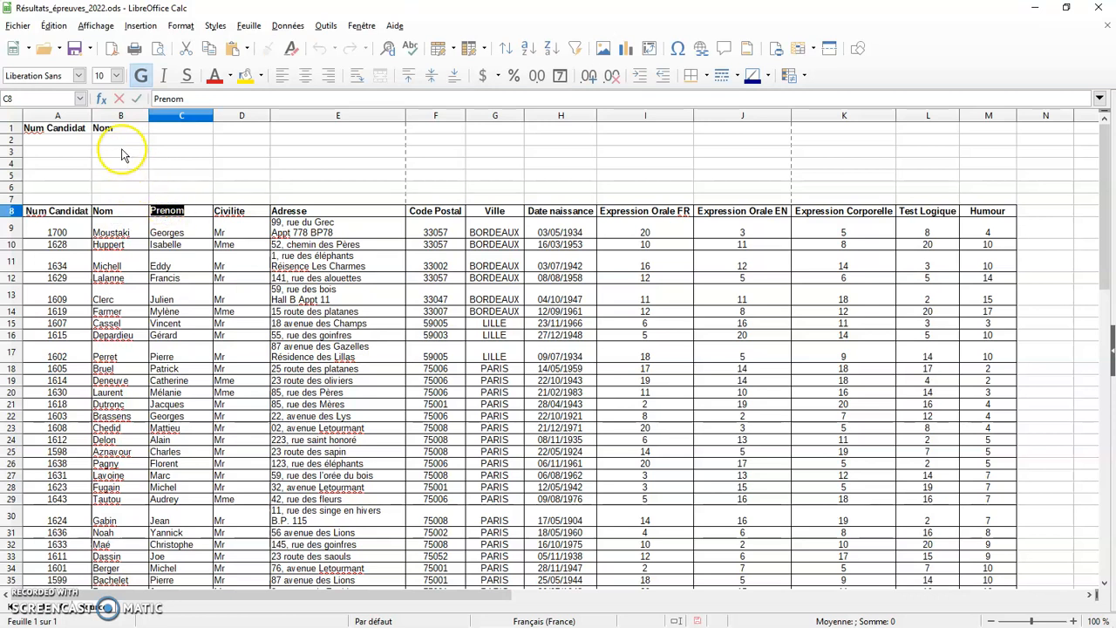
pyautogui.click(115, 141)
pyautogui.hotkey('ctrl', 'v')
# Step: Copy the Civilite heading text from D8 into cell B3, below the Prenom label
pyautogui.click(226, 212)
pyautogui.doubleClick(226, 212)
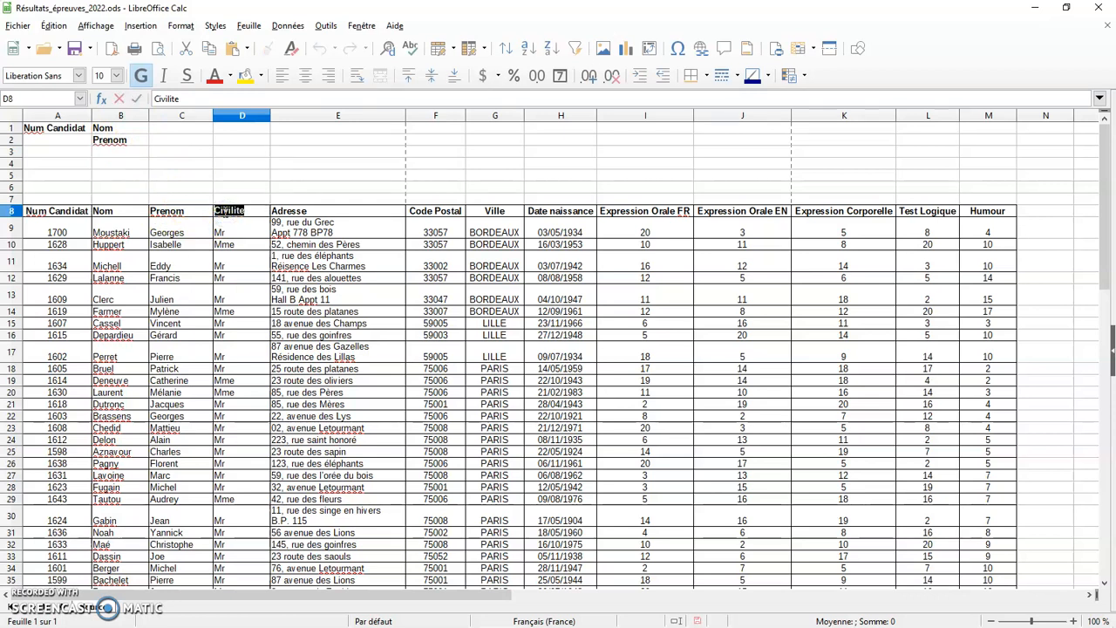
pyautogui.doubleClick(125, 155)
pyautogui.hotkey('ctrl', 'v')
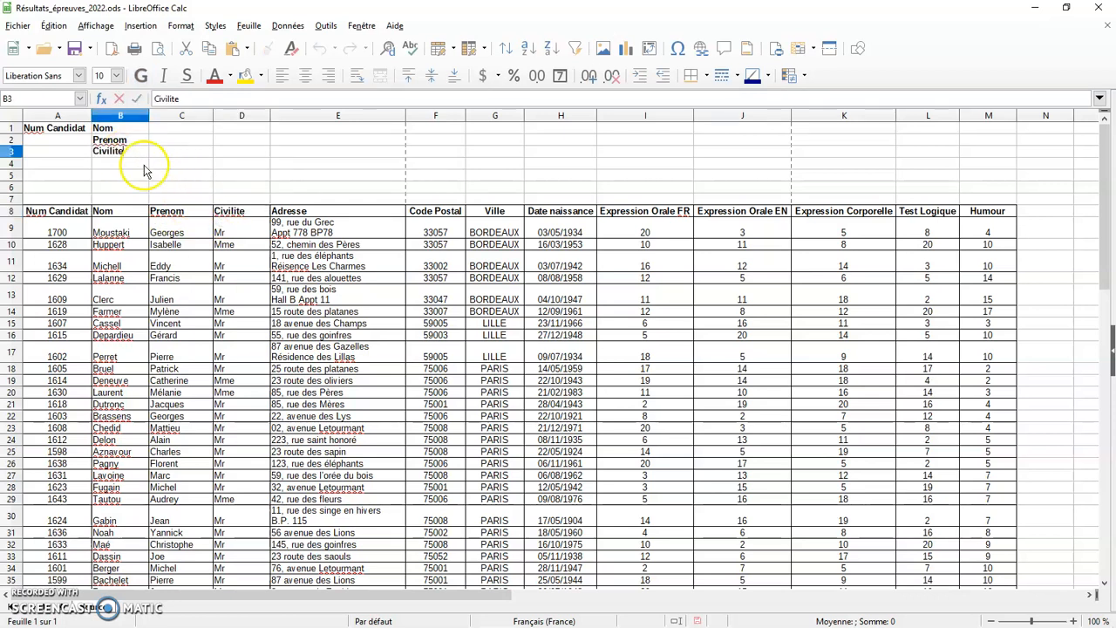
pyautogui.click(166, 173)
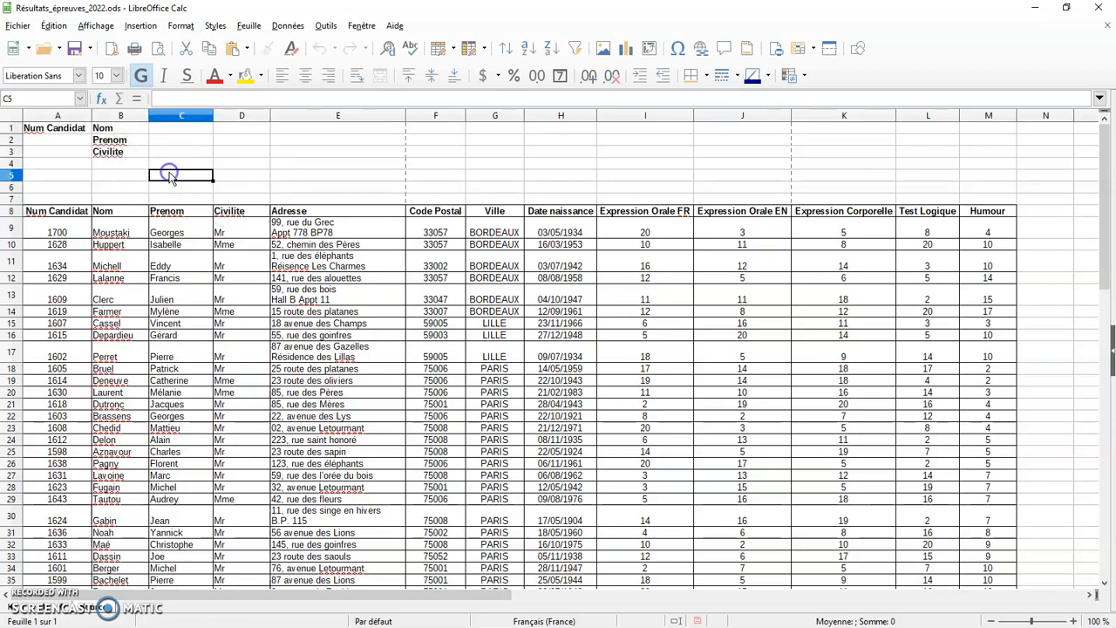
pyautogui.click(58, 141)
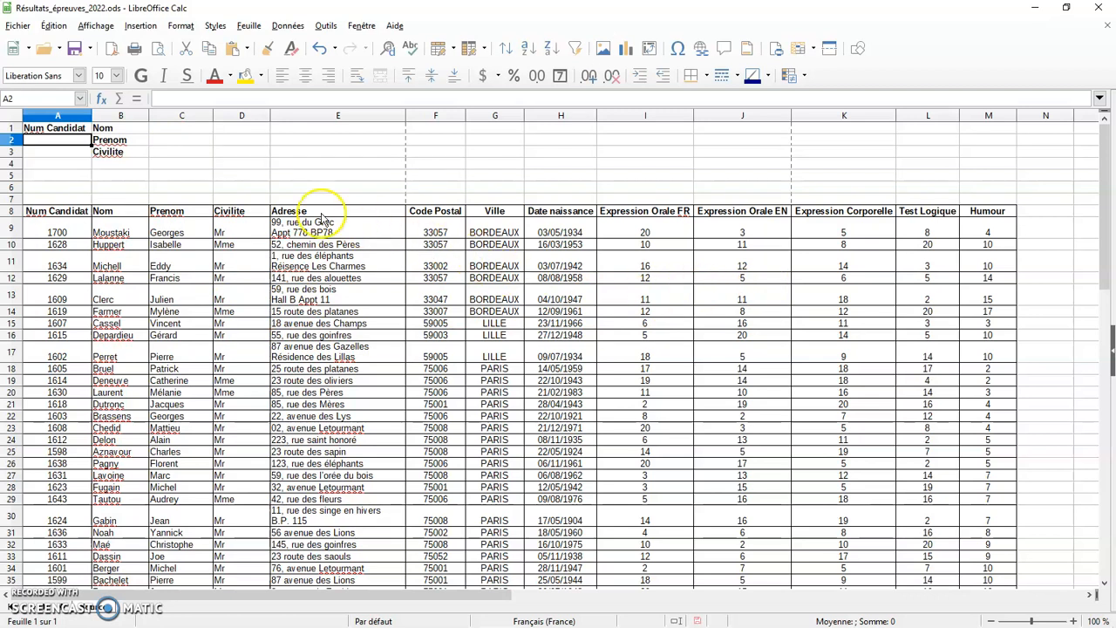
# Step: Start a RECHERCHEV formula in cell C1 with the function wizard, finding the function by searching for "recherche"
pyautogui.click(178, 131)
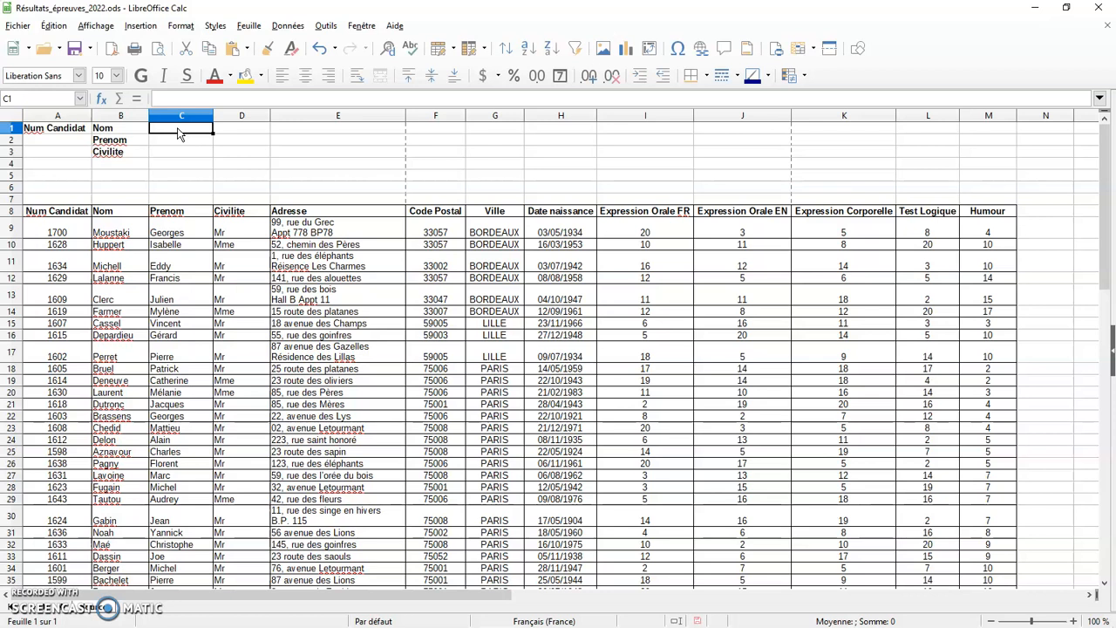
pyautogui.click(102, 101)
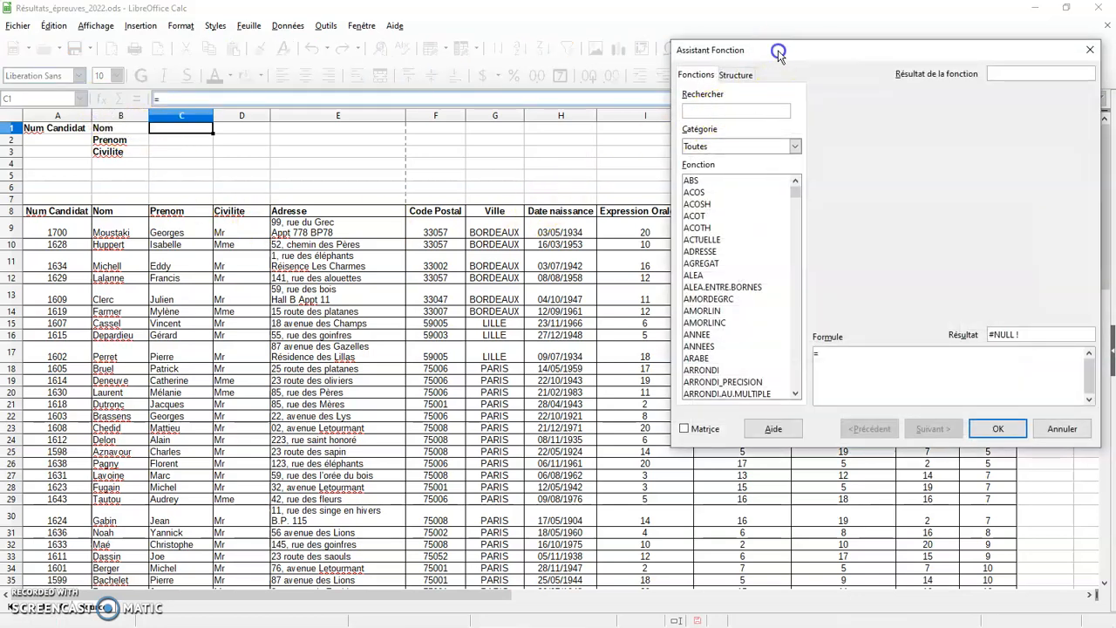
pyautogui.moveTo(777, 49); pyautogui.dragTo(765, 157)
pyautogui.click(729, 216)
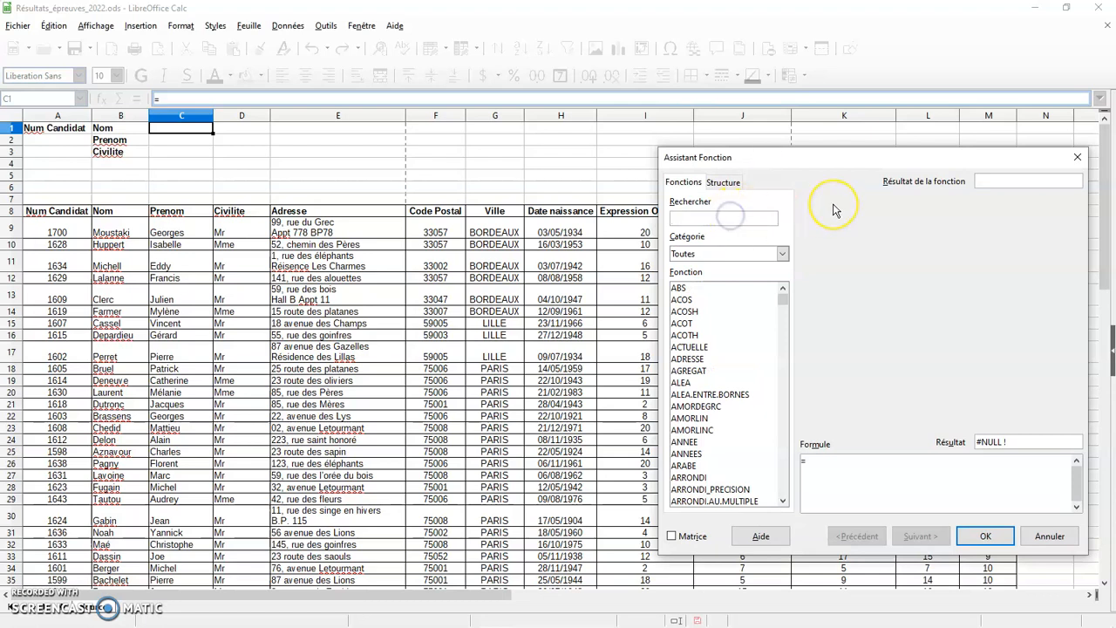
pyautogui.write('recherche')
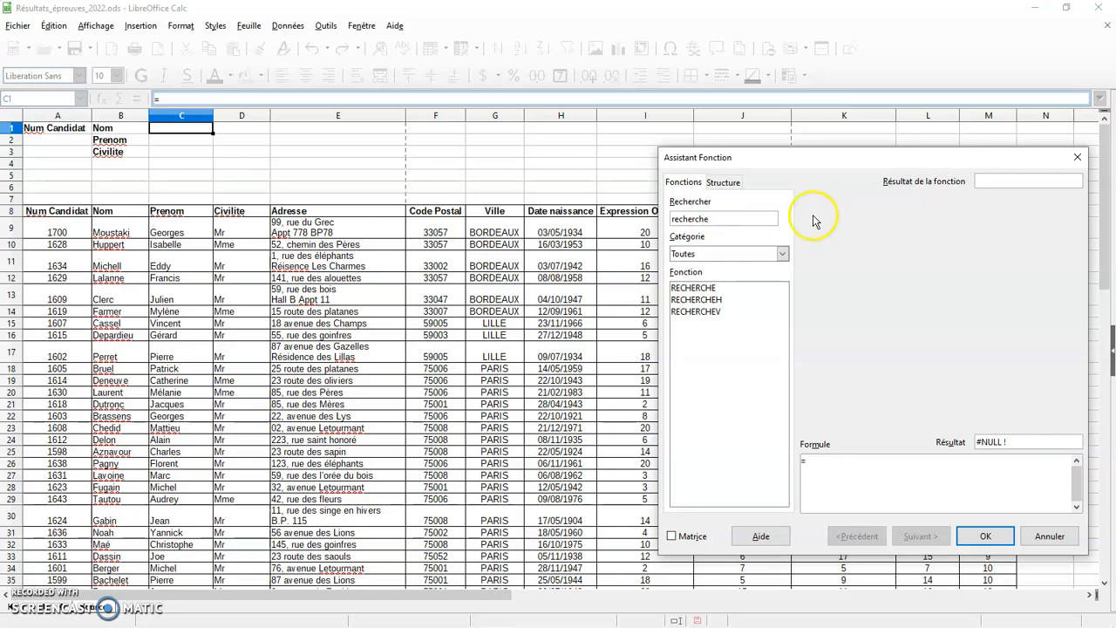
pyautogui.doubleClick(710, 312)
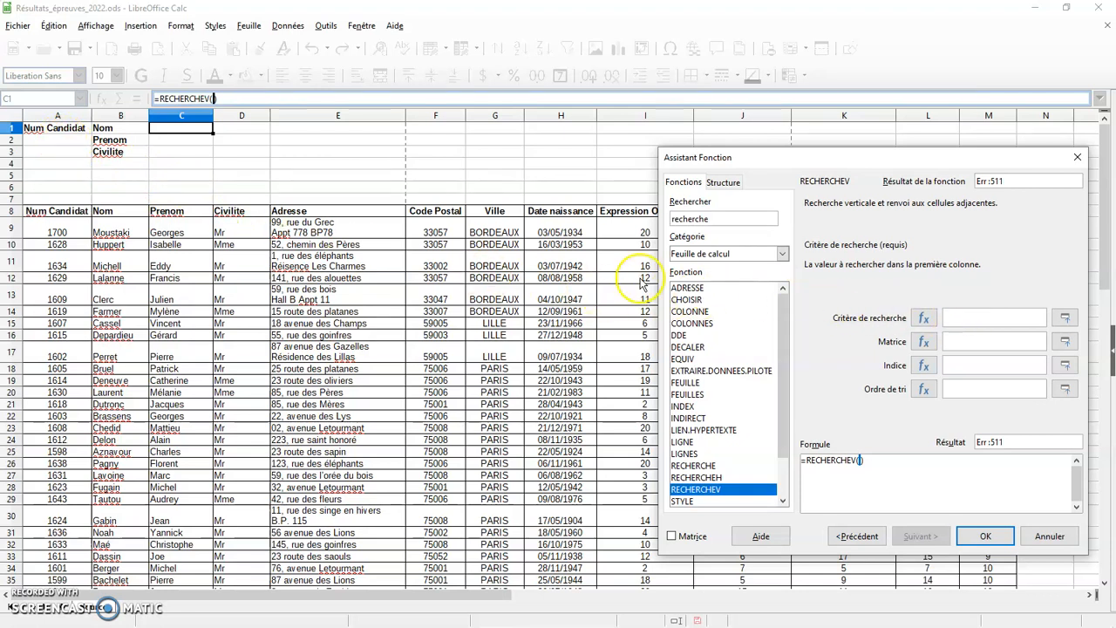
# Step: Set the RECHERCHEV search criterion to A2 and its matrix to the whole table, A8:M59
pyautogui.click(39, 139)
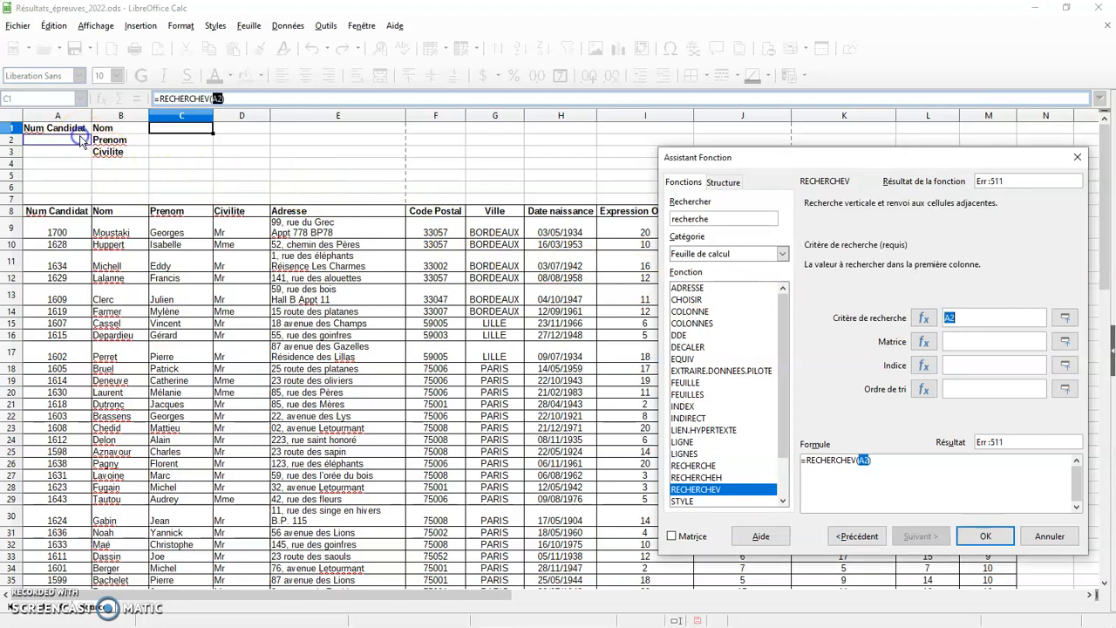
pyautogui.click(962, 319)
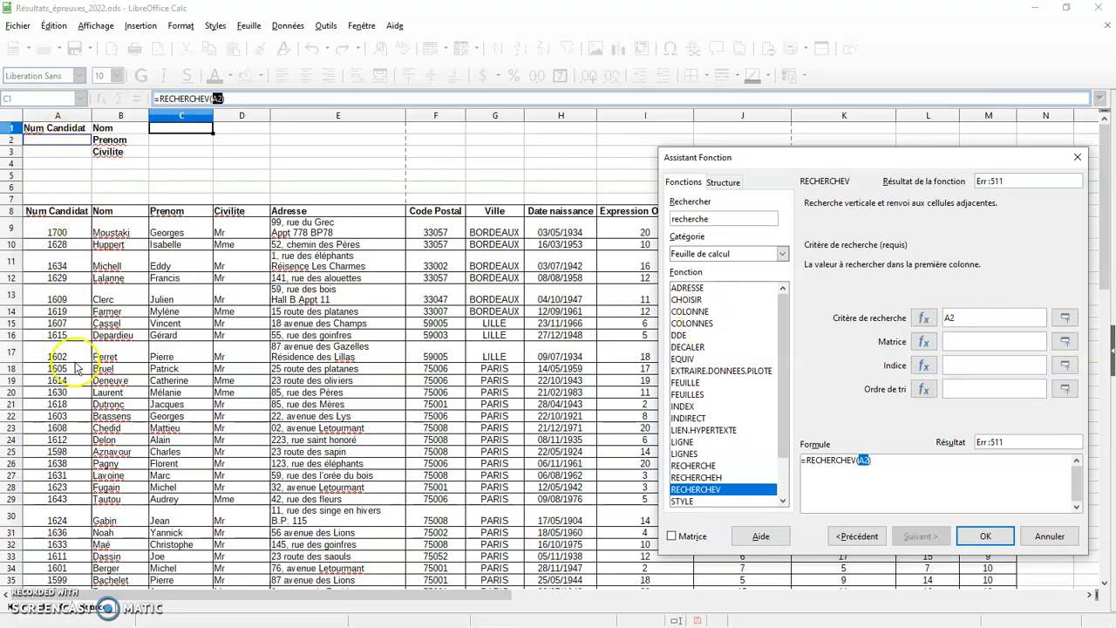
pyautogui.click(1001, 345)
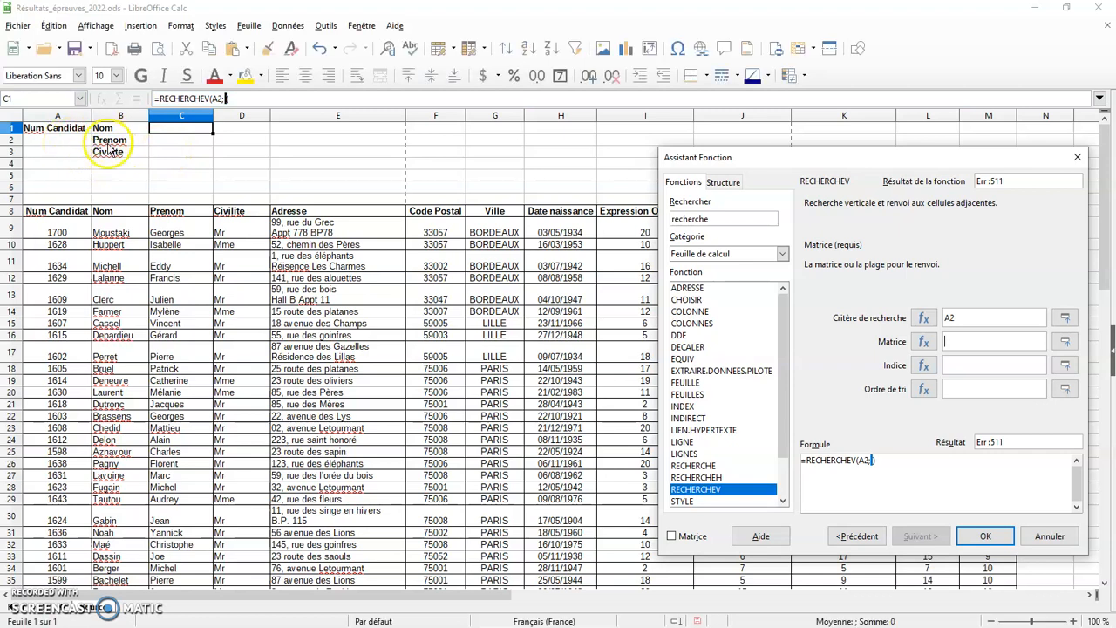
pyautogui.click(955, 341)
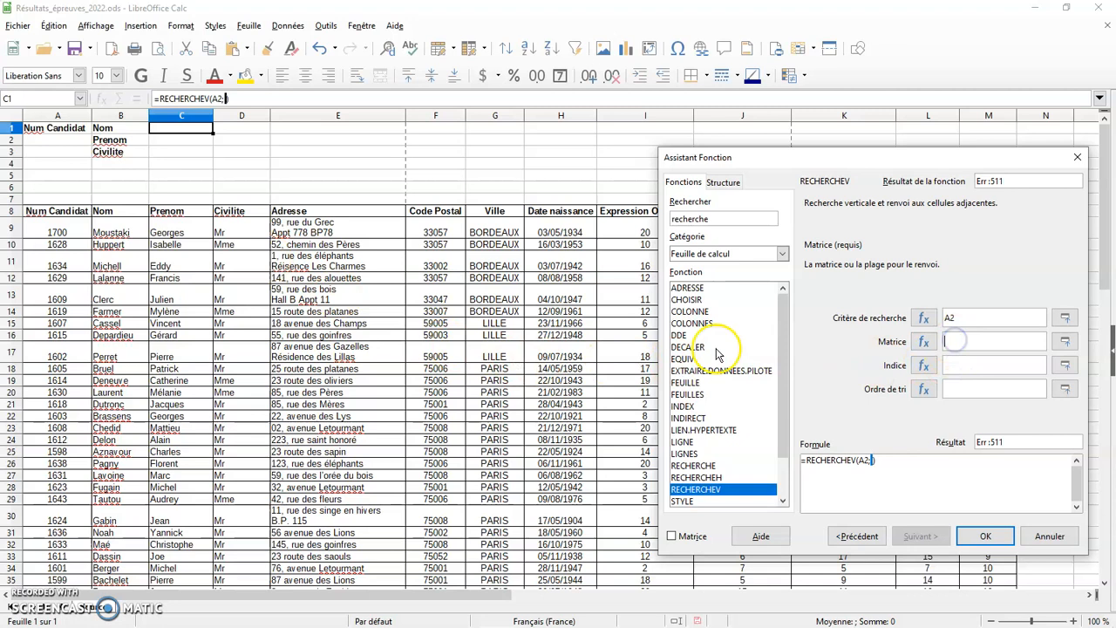
pyautogui.click(49, 218)
pyautogui.moveTo(51, 223); pyautogui.dragTo(990, 548)
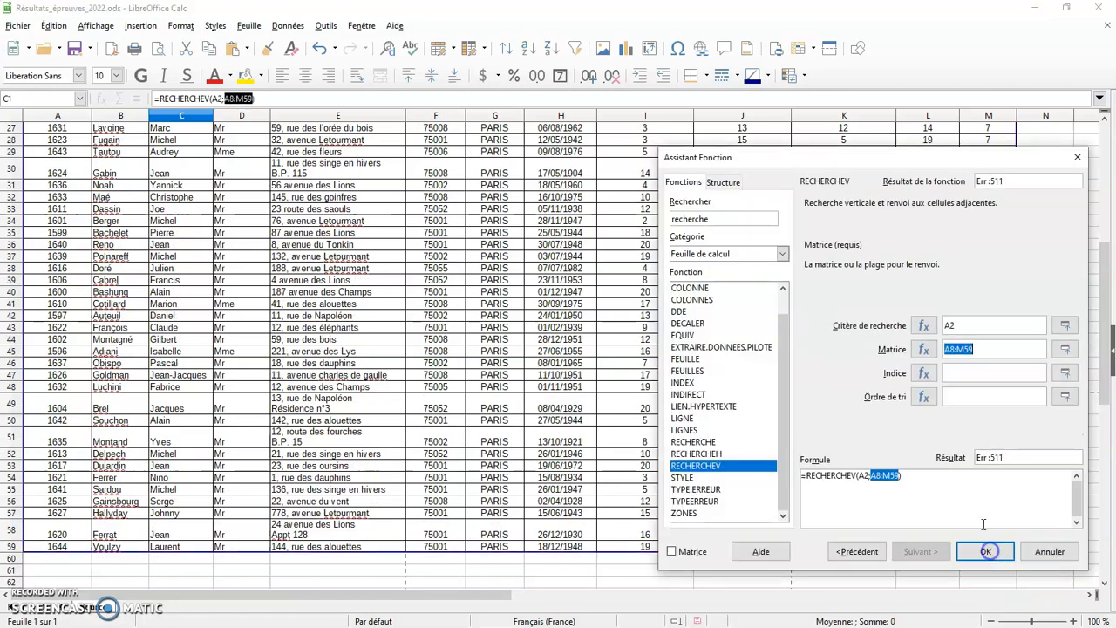
# Step: Set the RECHERCHEV column index (Indice) to 2 for the Nom column
pyautogui.click(958, 375)
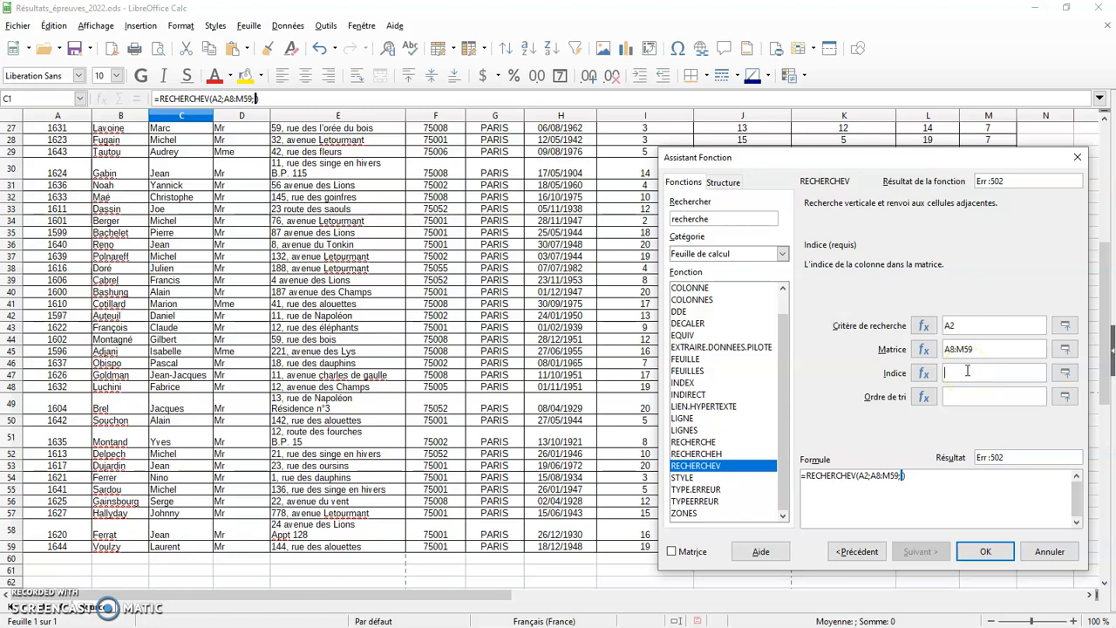
pyautogui.scroll(9, 504, 310)
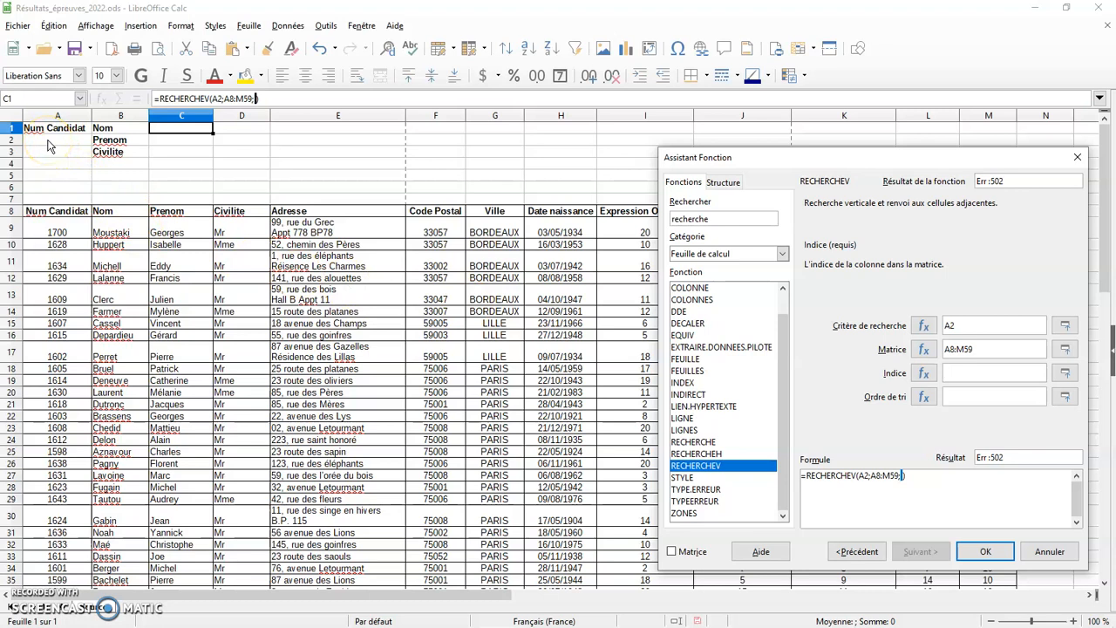
pyautogui.click(963, 325)
pyautogui.click(963, 325)
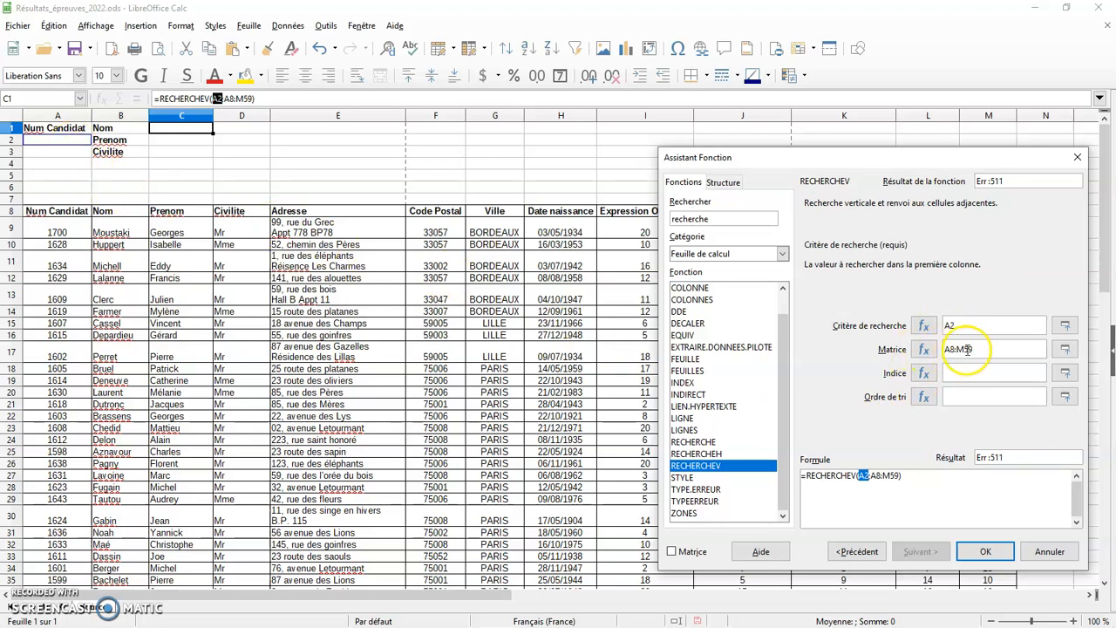
pyautogui.click(961, 321)
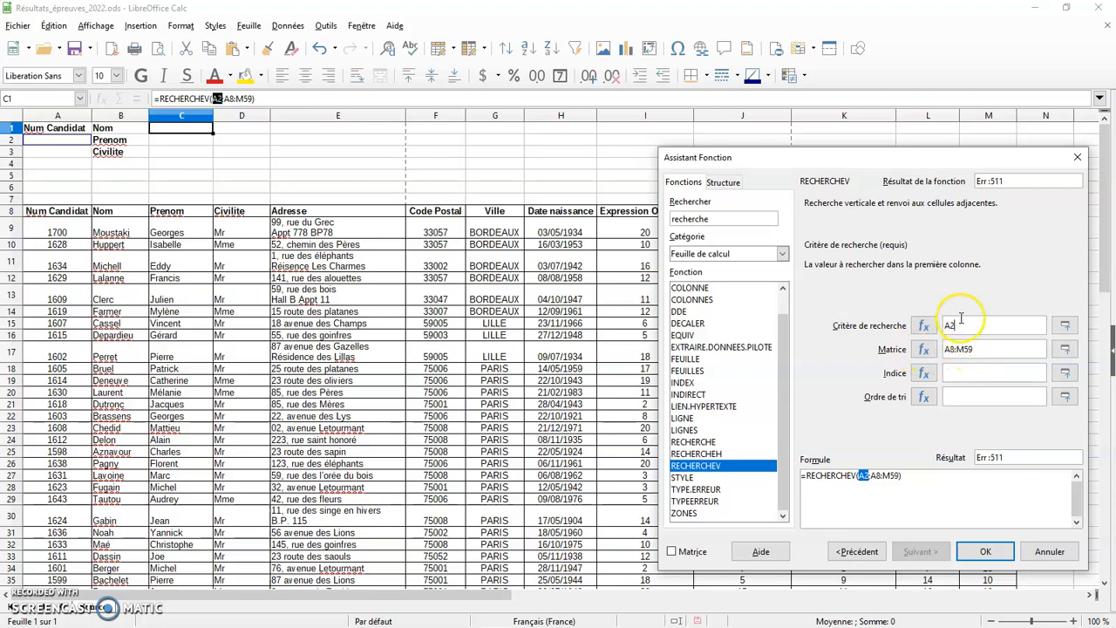
pyautogui.click(975, 373)
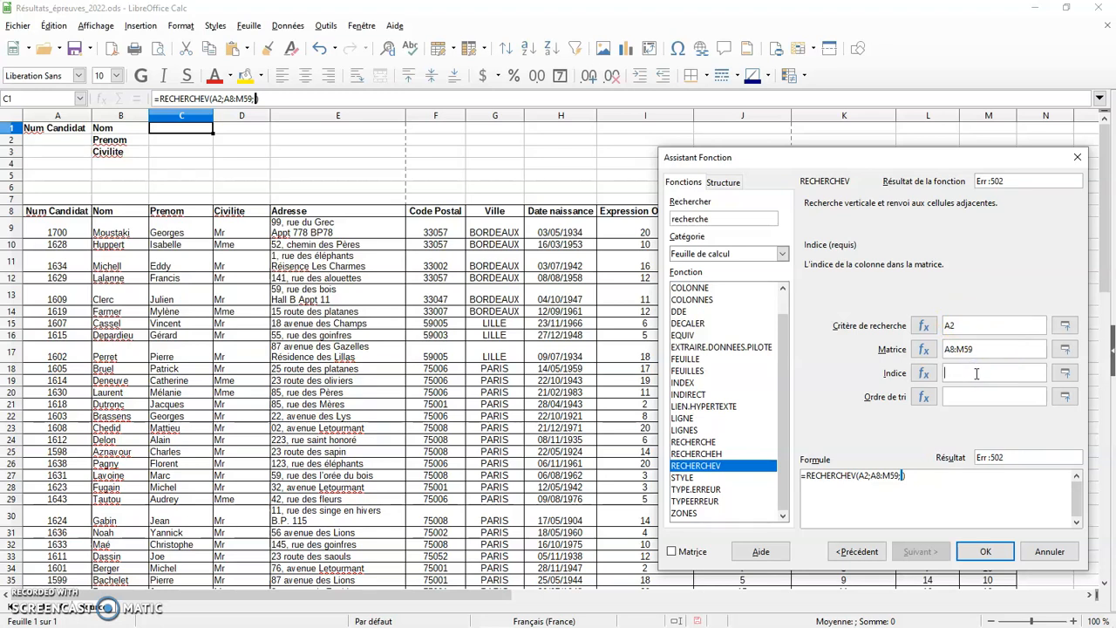
pyautogui.click(971, 353)
pyautogui.write('2')
# Step: Set the RECHERCHEV sort order (Ordre de tri) to faux and insert the finished formula into C1
pyautogui.click(951, 397)
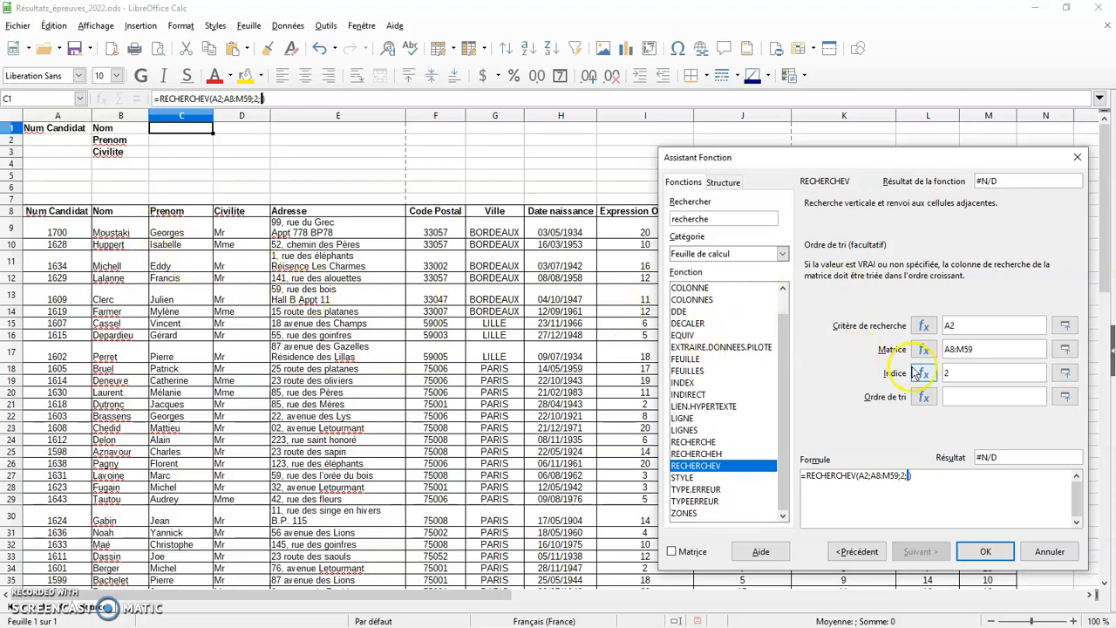
pyautogui.click(988, 400)
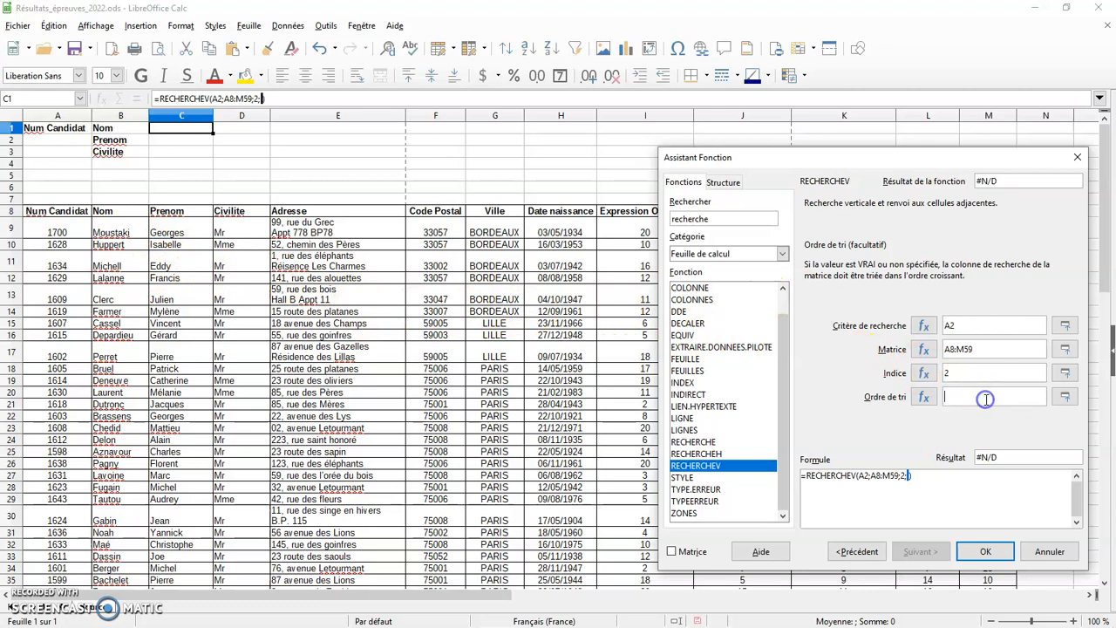
pyautogui.write('faux')
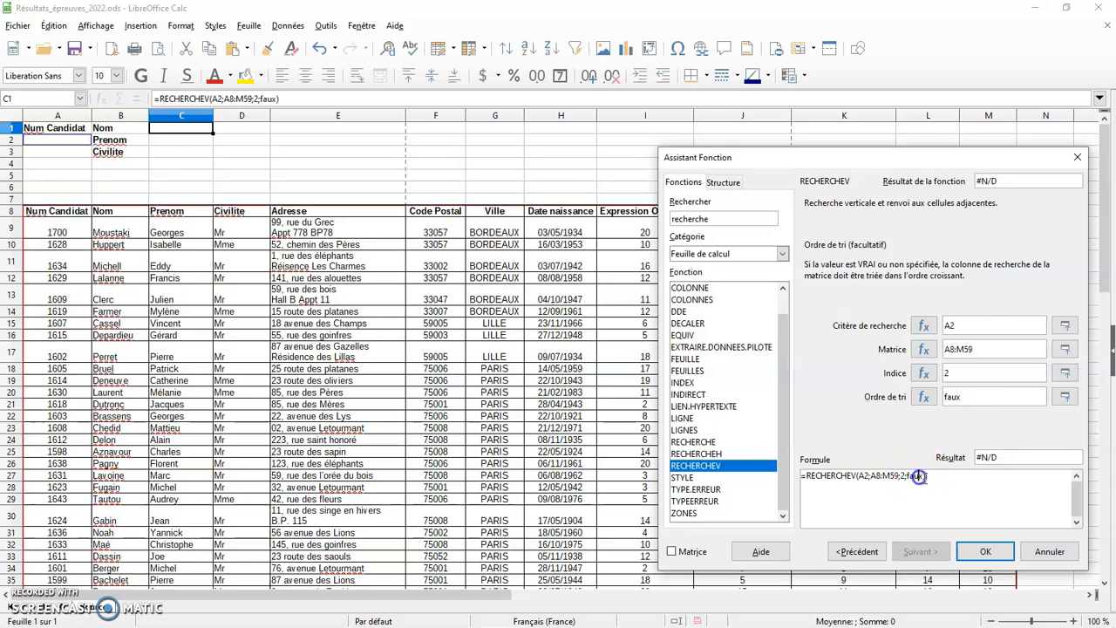
pyautogui.moveTo(917, 476); pyautogui.dragTo(807, 475)
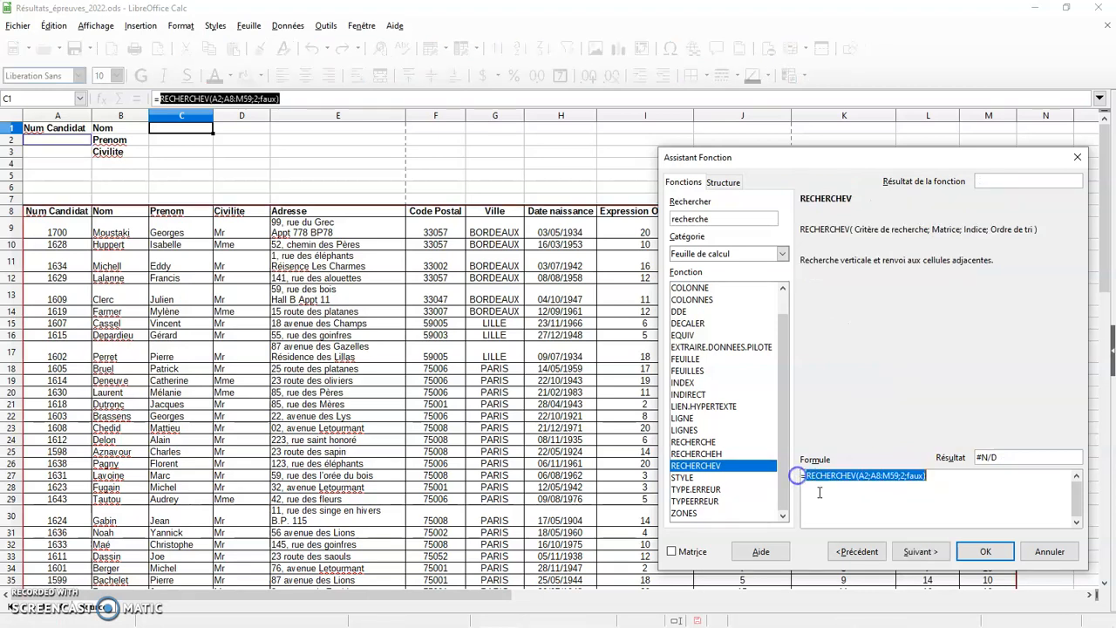
pyautogui.click(982, 553)
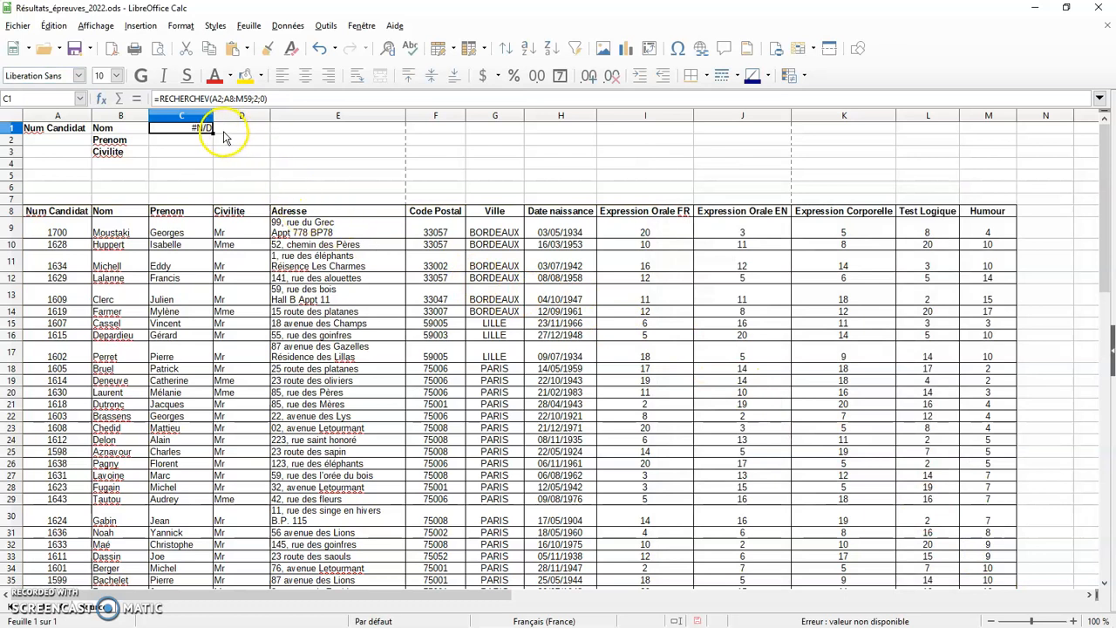
# Step: Enter the candidate number from row 22 of the table in cell A2 as the lookup value
pyautogui.click(69, 141)
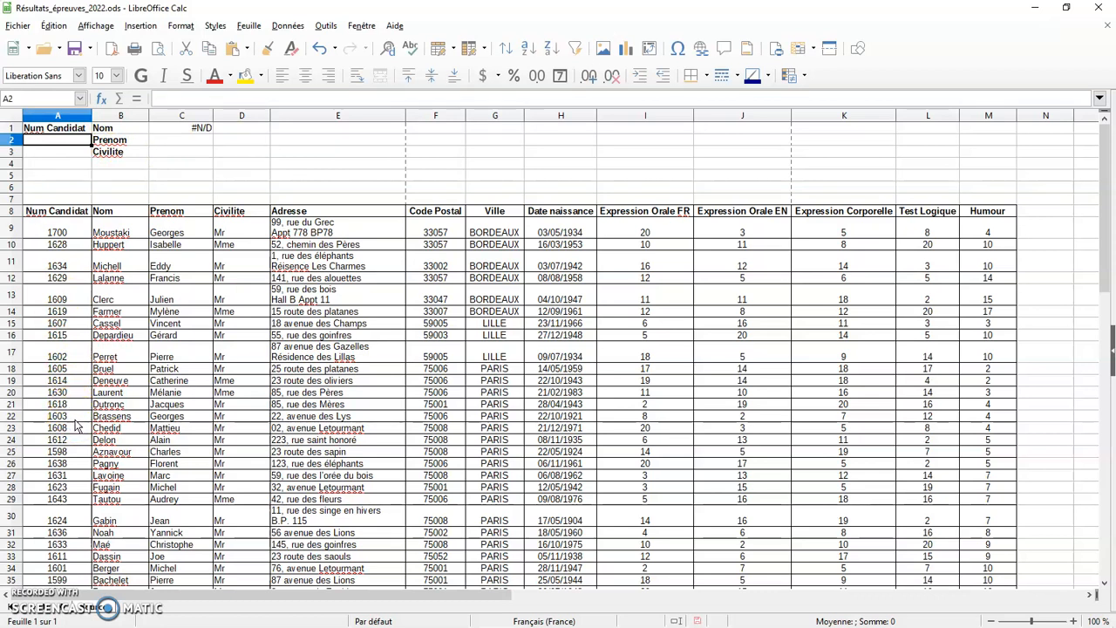
pyautogui.click(47, 139)
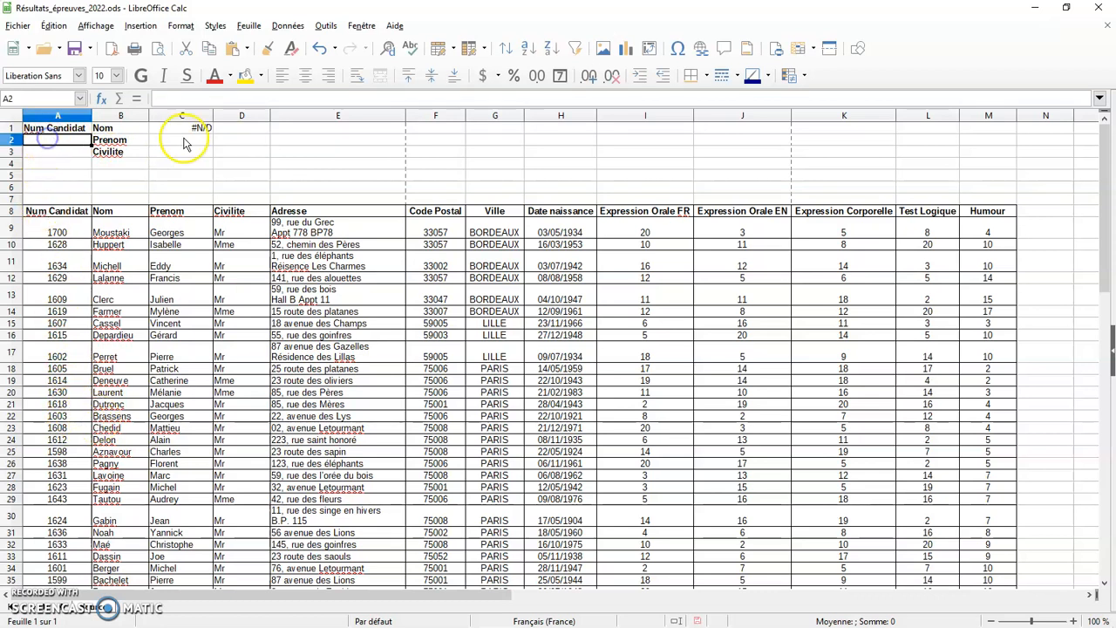
pyautogui.doubleClick(50, 142)
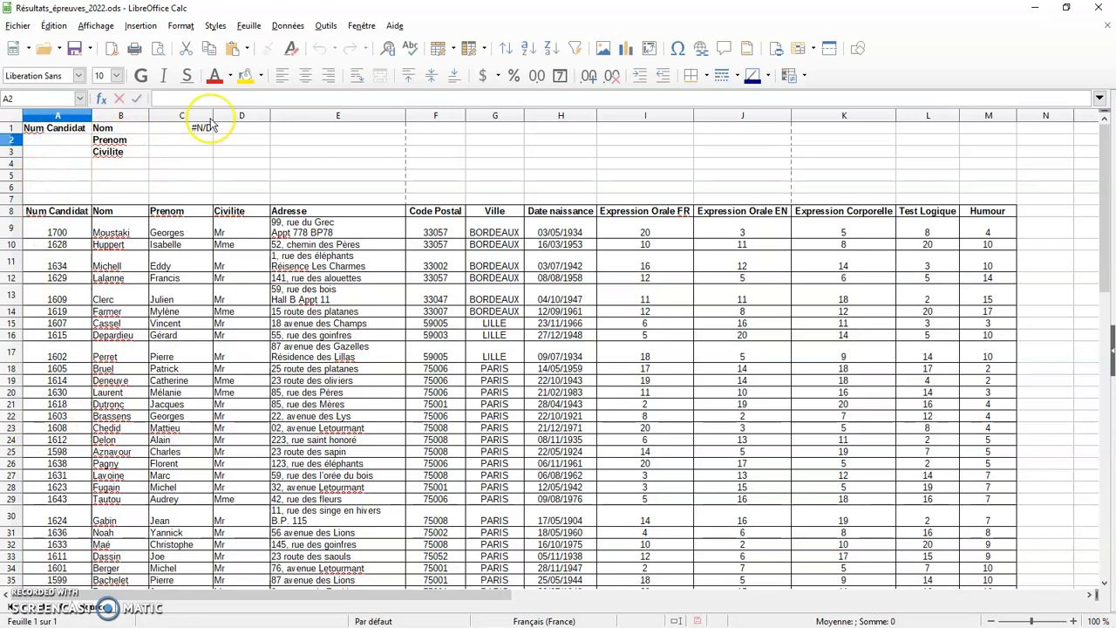
pyautogui.write('1603')
pyautogui.press('Return')
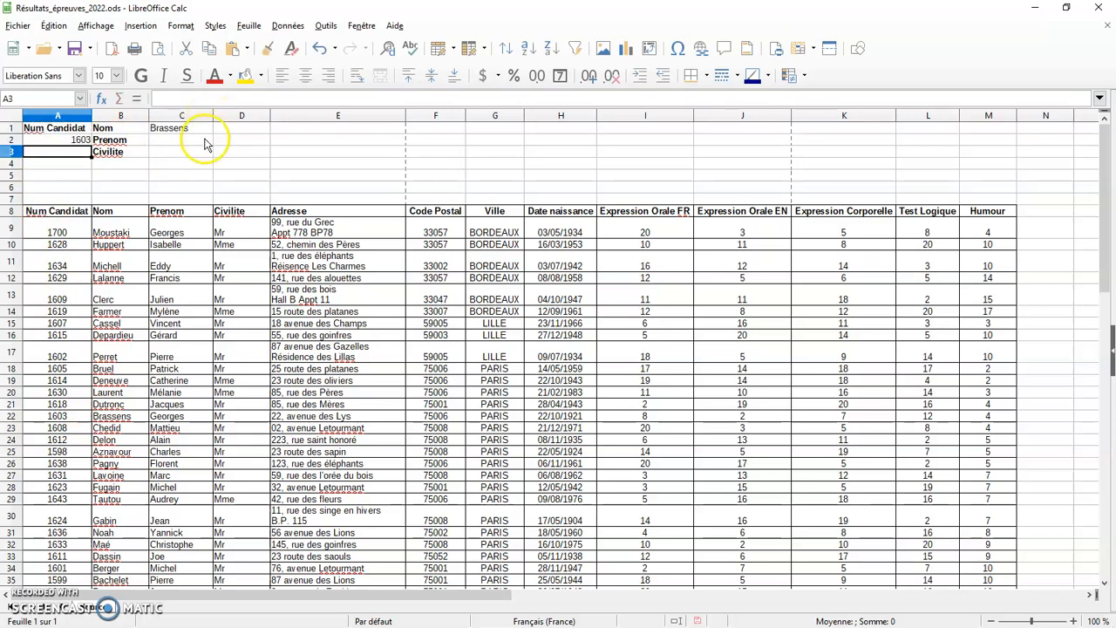
# Step: Start a RECHERCHEV formula in cell C2 for the Prenom, finding the function by searching for "recherche"
pyautogui.click(187, 145)
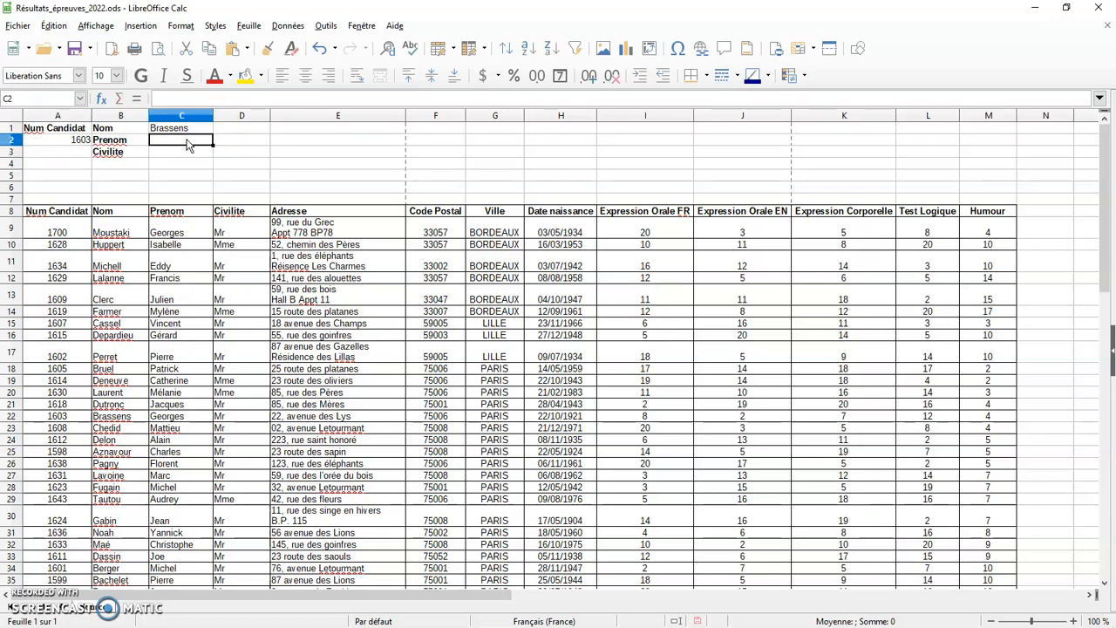
pyautogui.click(105, 99)
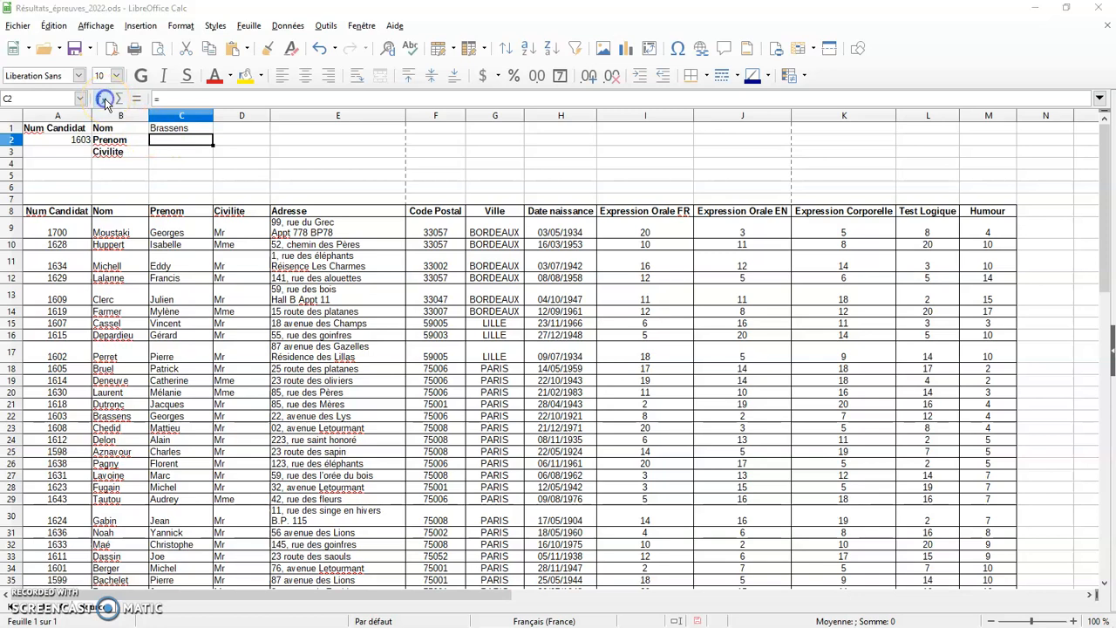
pyautogui.click(706, 218)
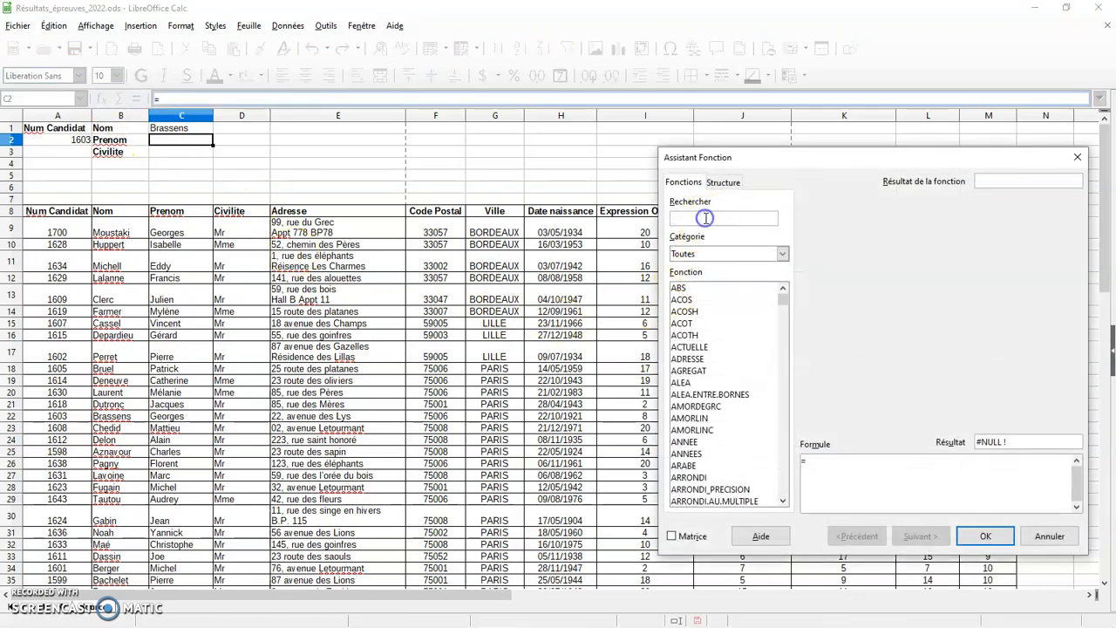
pyautogui.write('recherch')
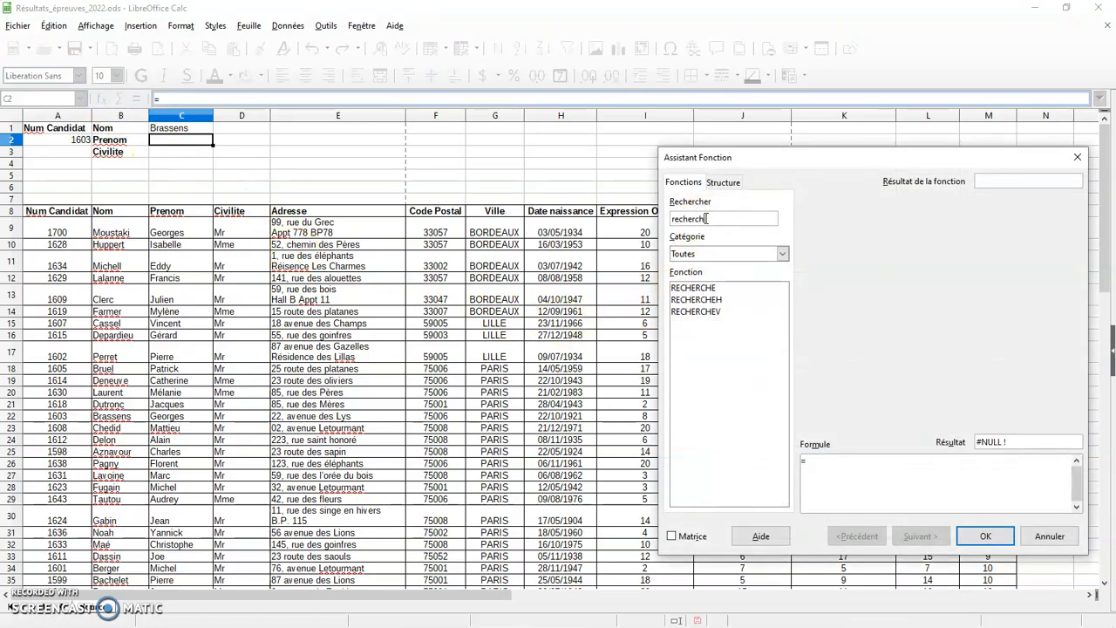
pyautogui.write('e')
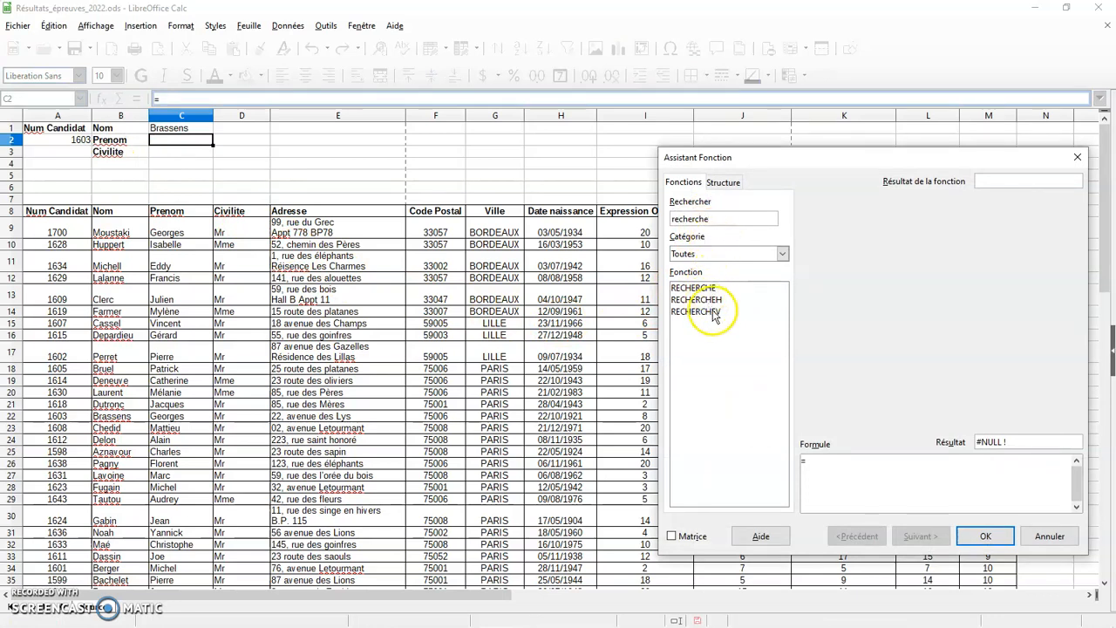
pyautogui.doubleClick(711, 312)
# Step: Set the Prenom formula's search criterion to A2 and its matrix to the whole table, A8:M59
pyautogui.click(947, 318)
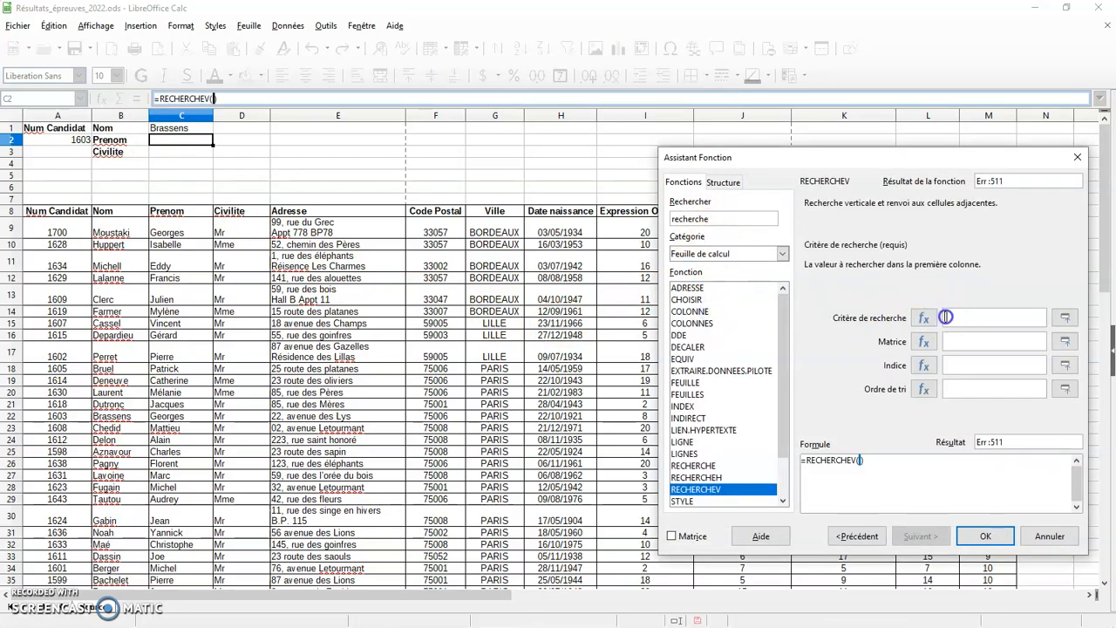
pyautogui.click(77, 144)
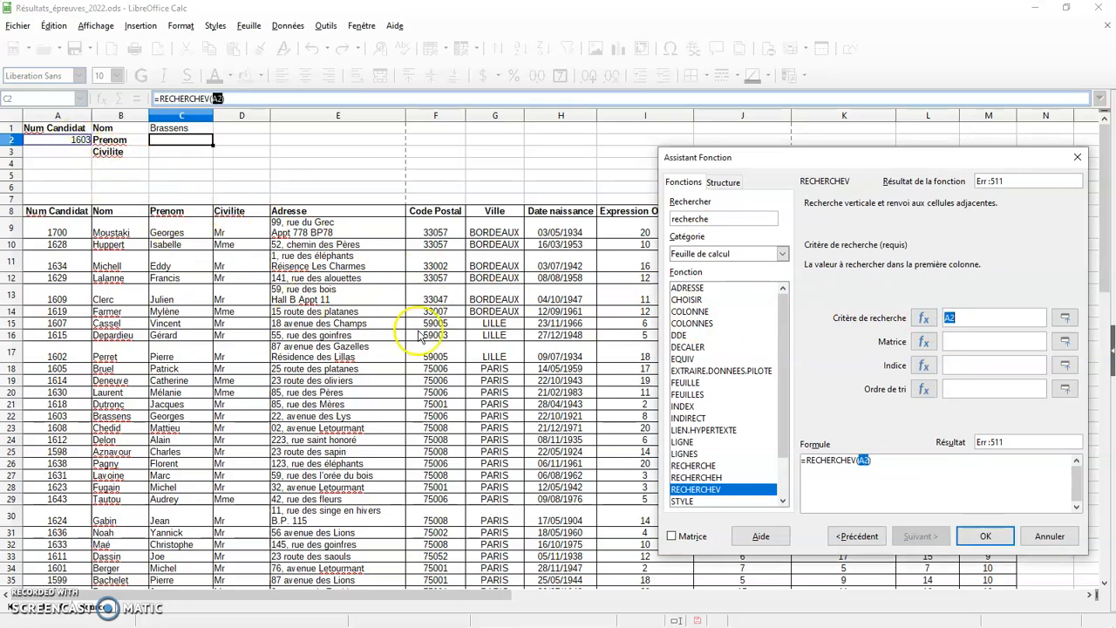
pyautogui.click(947, 342)
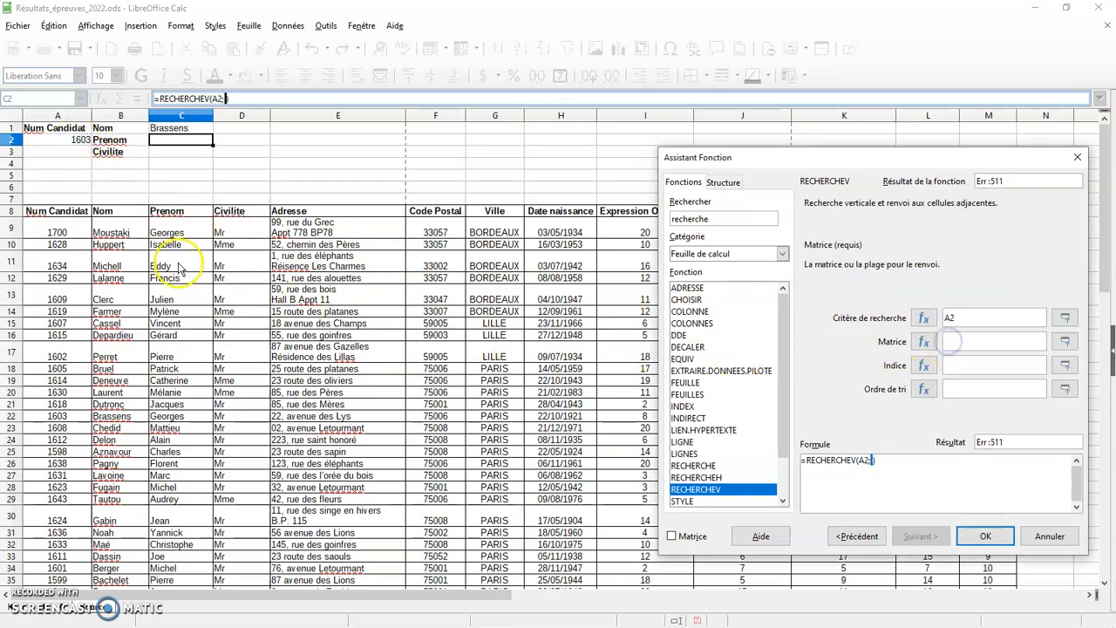
pyautogui.moveTo(57, 220); pyautogui.dragTo(977, 427)
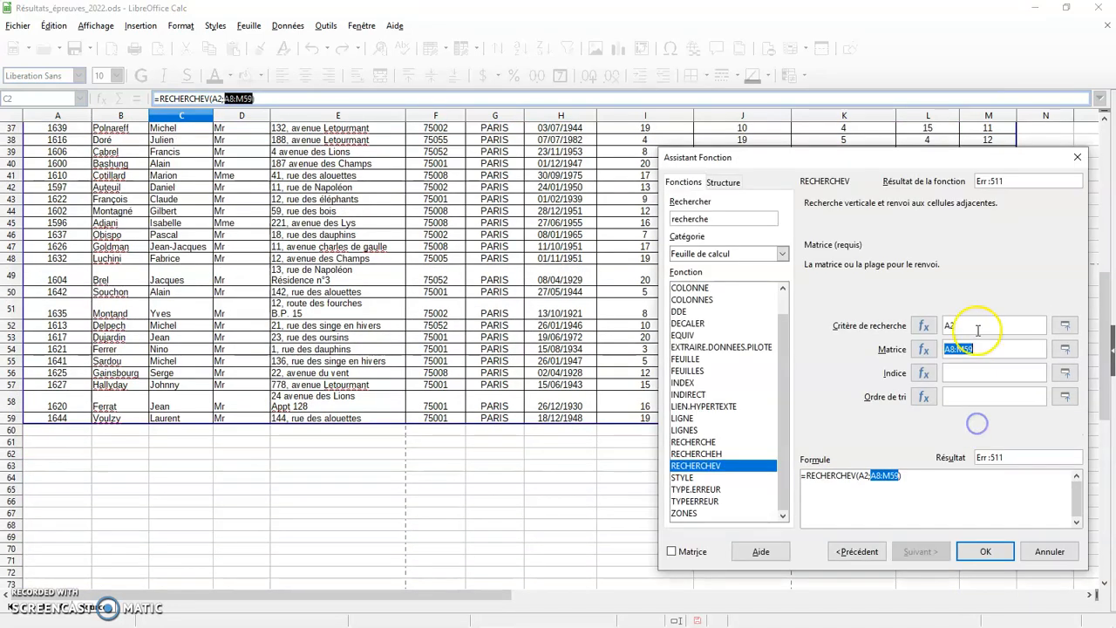
# Step: Set the column index (Indice) to 3 and the sort order (Ordre de tri) to faux, and insert the formula into C2
pyautogui.click(972, 375)
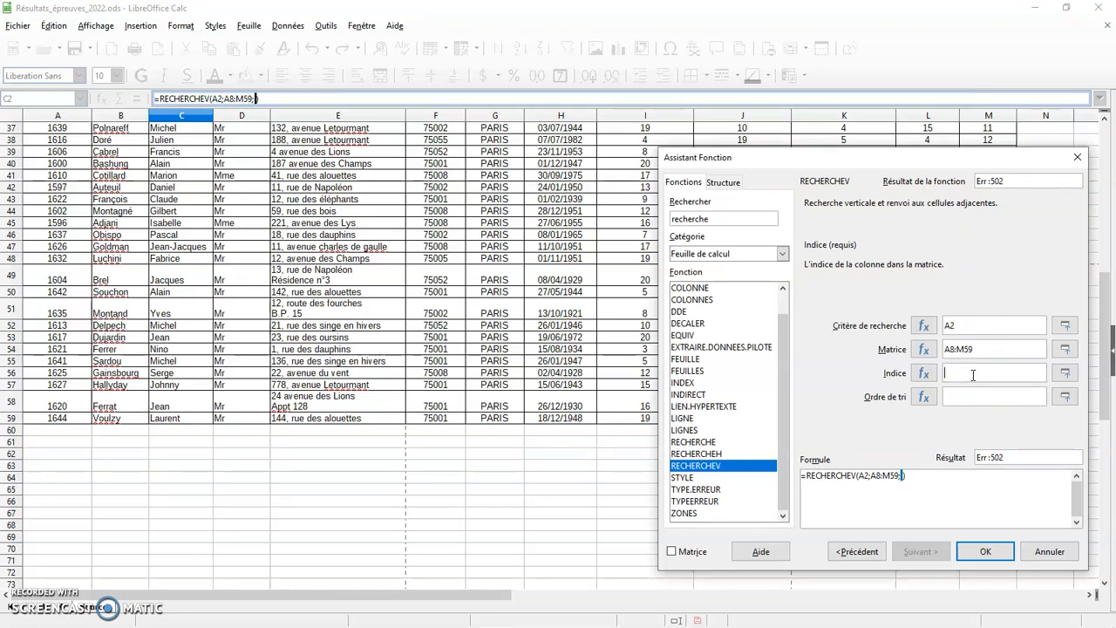
pyautogui.scroll(12, 397, 294)
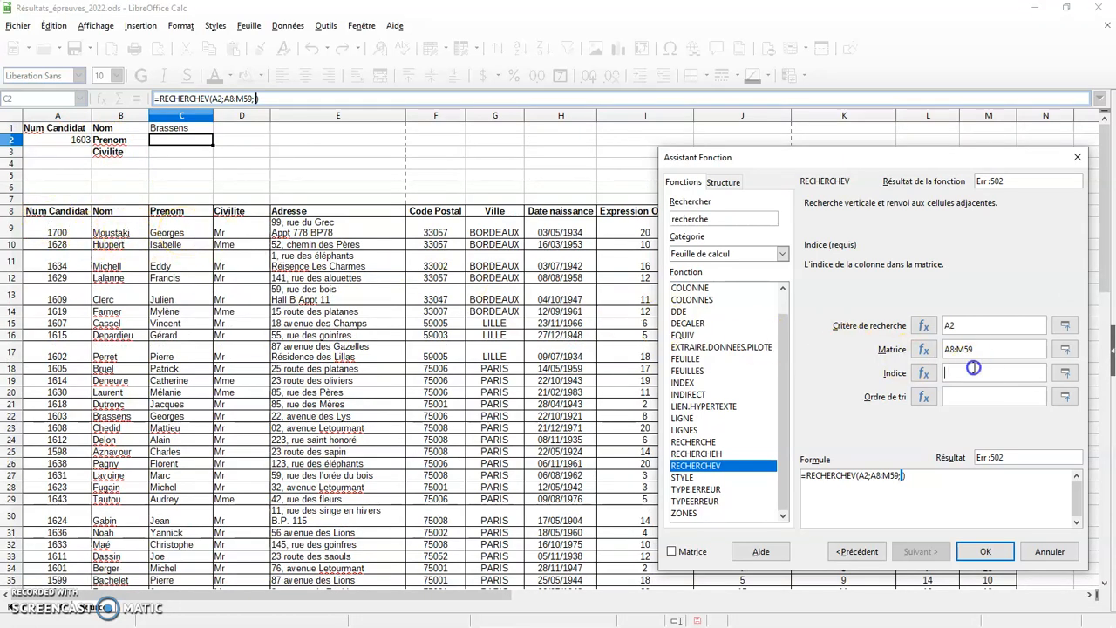
pyautogui.write('3')
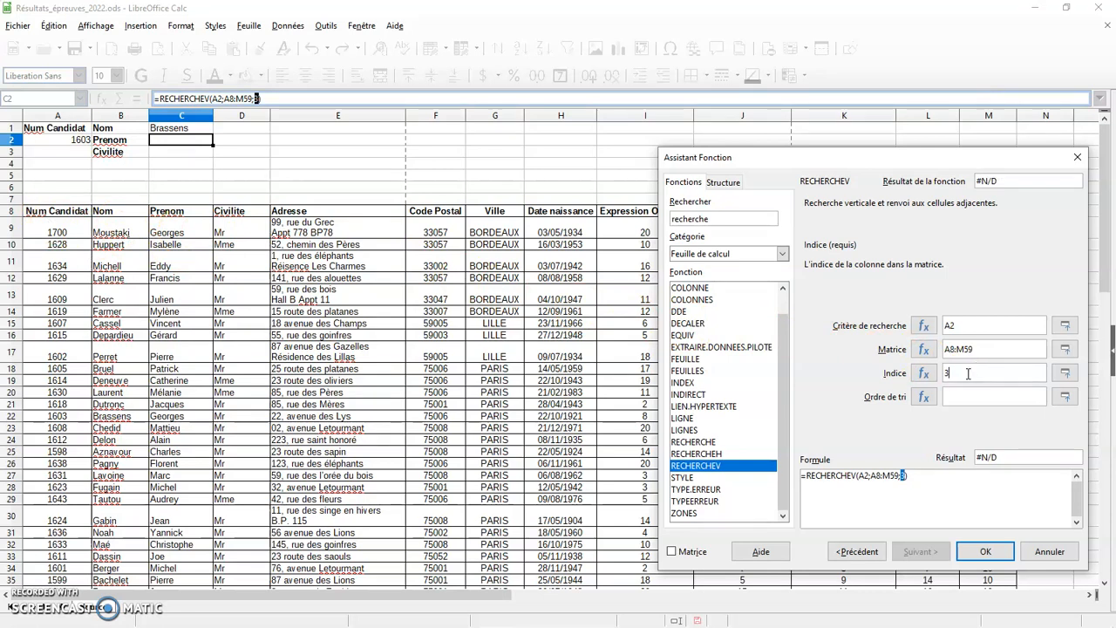
pyautogui.click(968, 400)
pyautogui.write('faux')
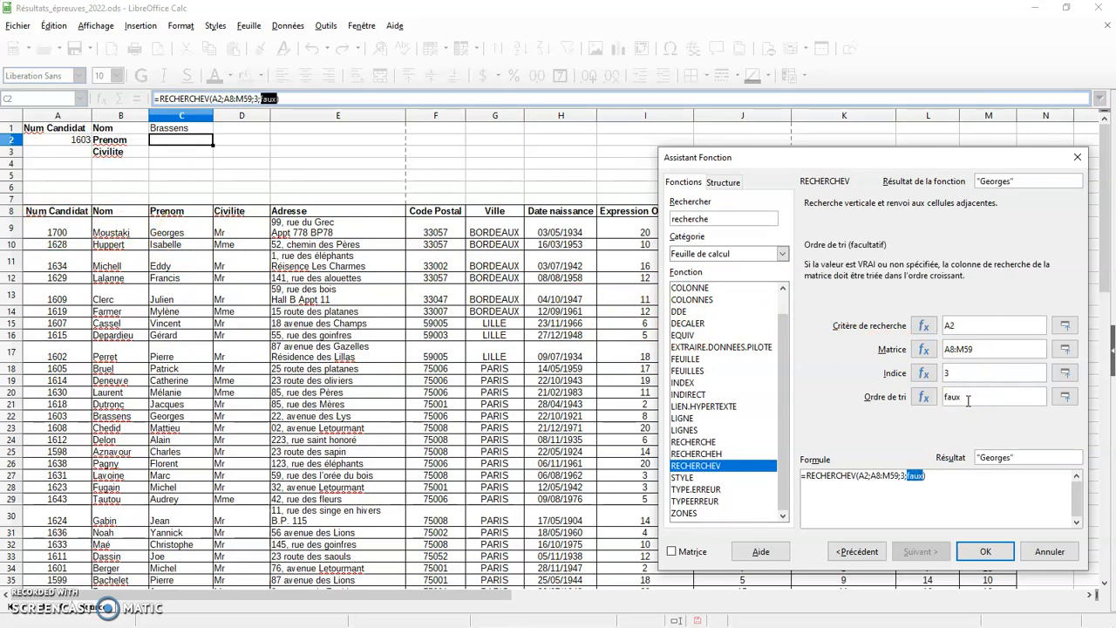
pyautogui.click(986, 551)
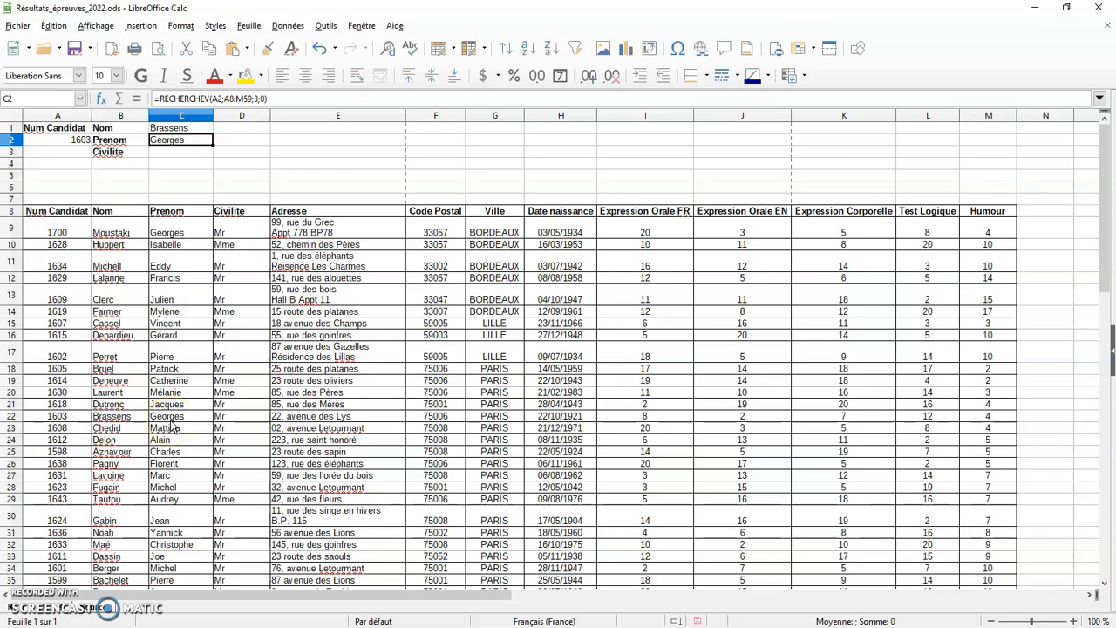
# Step: Replace the lookup value in cell A2 with the candidate number from row 9 of the table
pyautogui.doubleClick(79, 140)
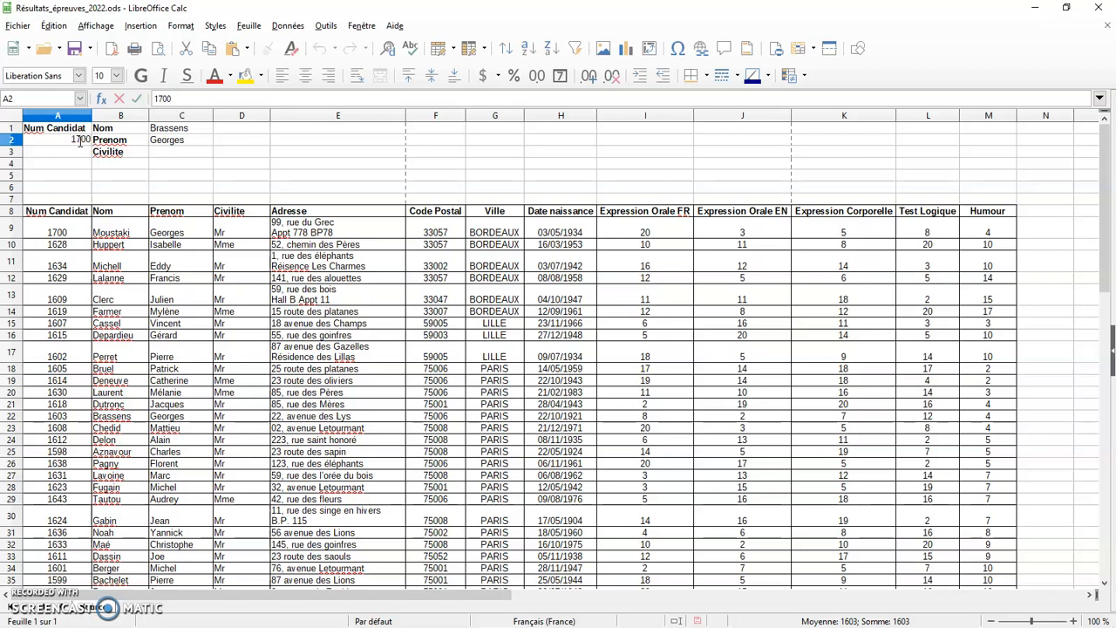
pyautogui.press('Return')
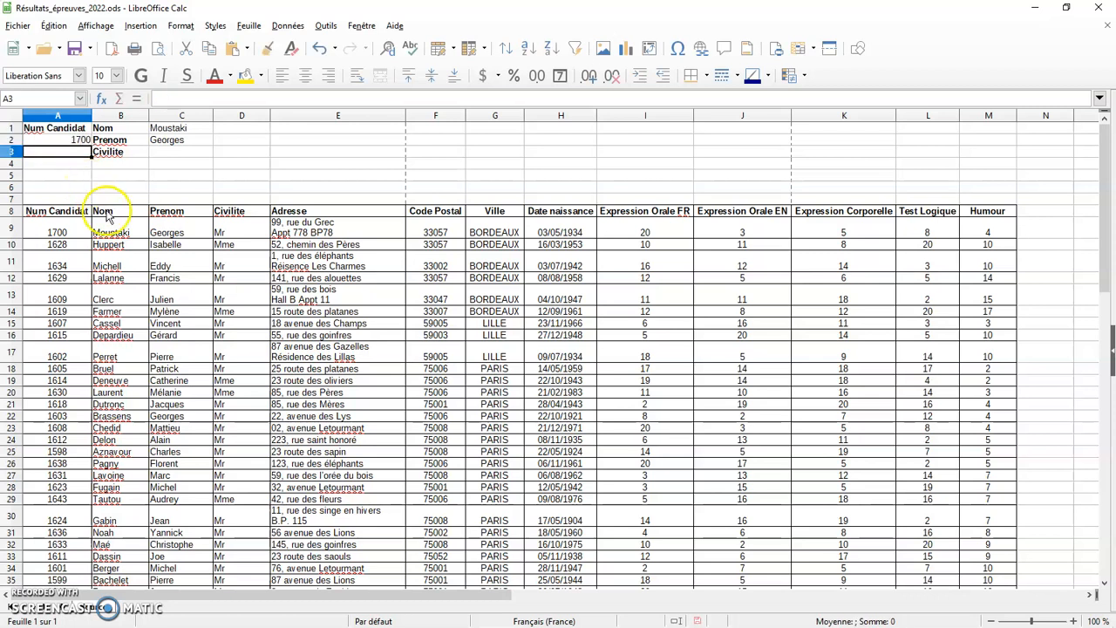
# Step: Start a RECHERCHEV formula in cell C3 for the Civilite, finding the function by searching for "recherche"
pyautogui.click(181, 152)
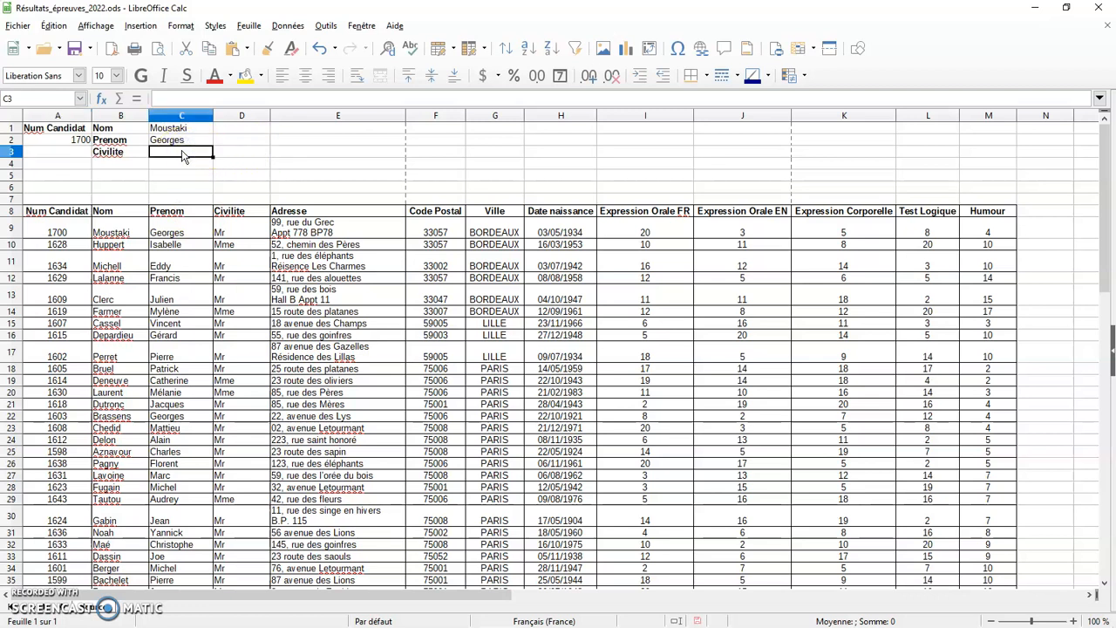
pyautogui.click(101, 100)
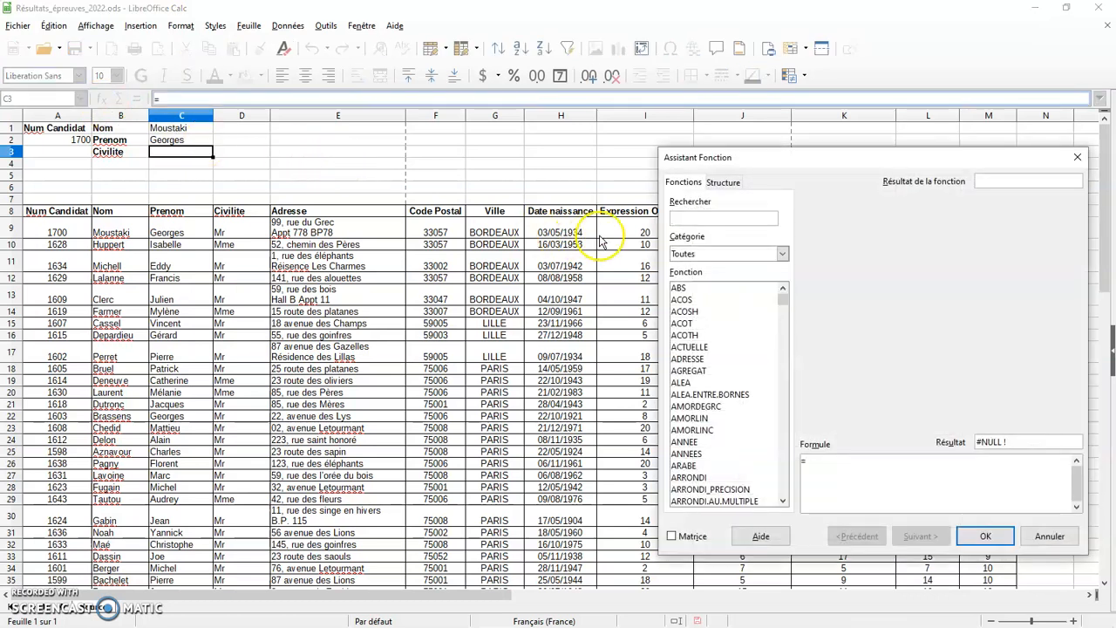
pyautogui.click(703, 221)
pyautogui.write('rech')
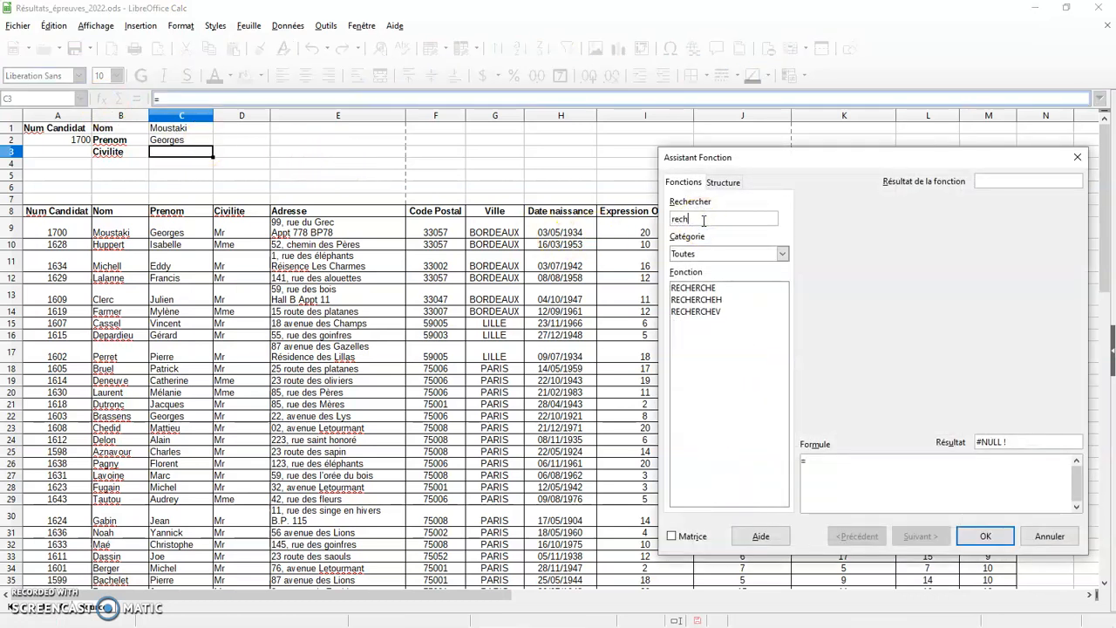
pyautogui.write('erche')
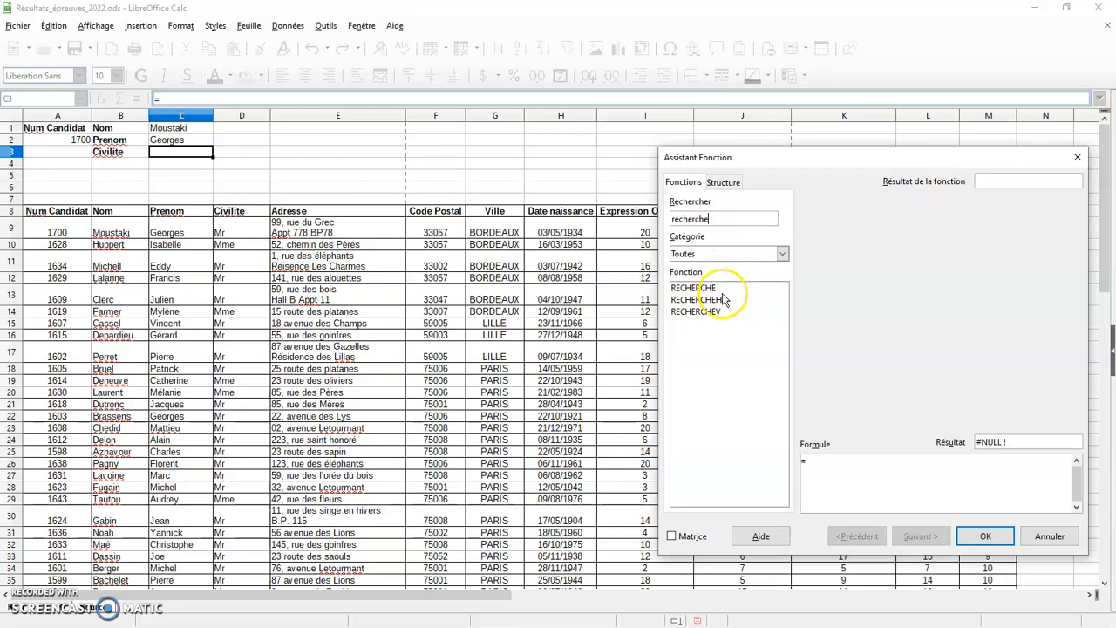
pyautogui.doubleClick(721, 315)
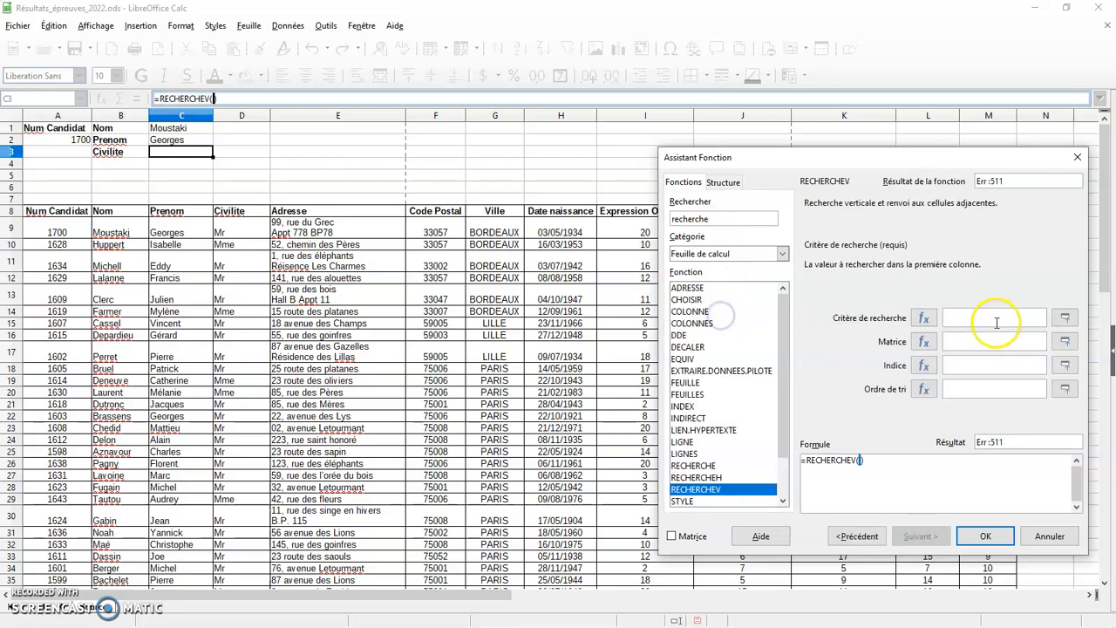
# Step: Set the Civilite formula's search criterion to A2 and its matrix to the whole table, A8:M59
pyautogui.click(59, 139)
pyautogui.click(957, 342)
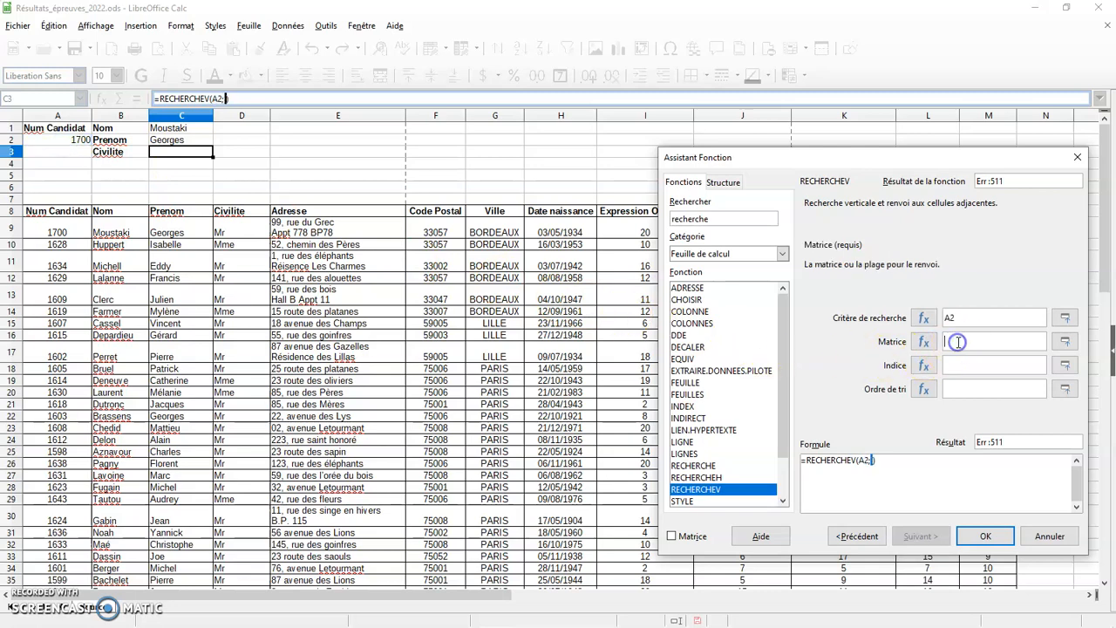
pyautogui.moveTo(83, 213); pyautogui.dragTo(980, 447)
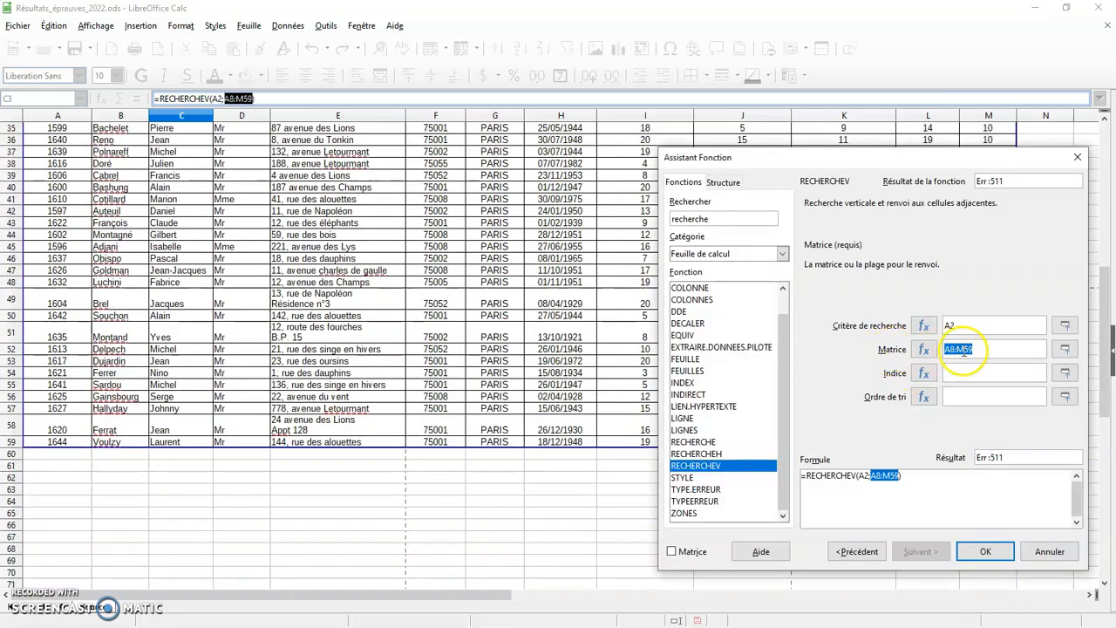
pyautogui.click(988, 350)
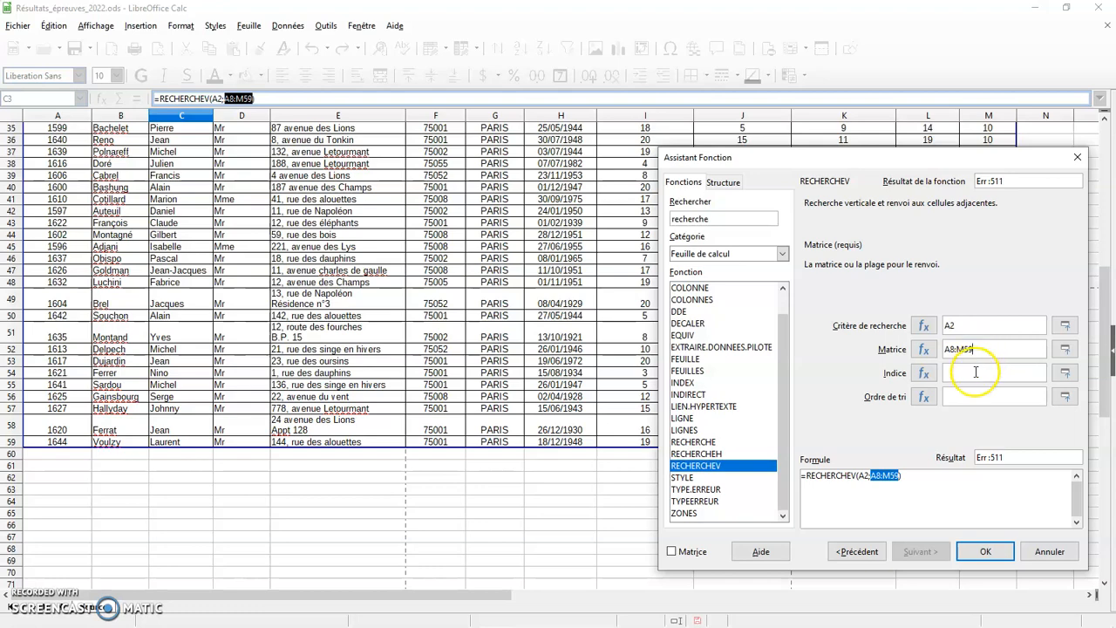
# Step: Set the column index (Indice) to 4 and the sort order (Ordre de tri) to faux, and insert the formula into C3
pyautogui.click(976, 371)
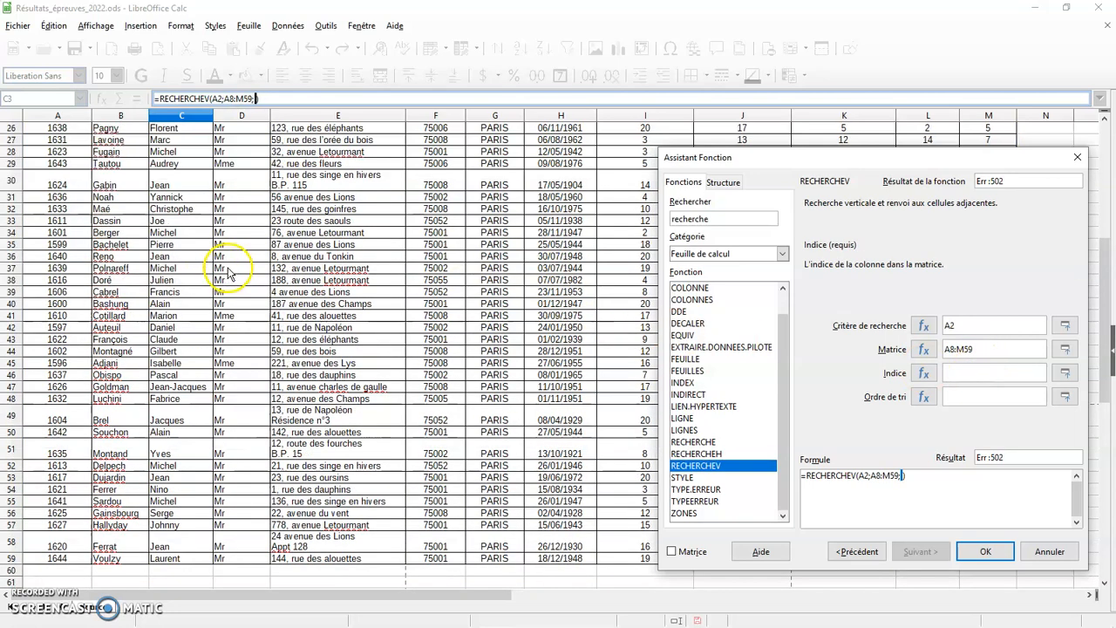
pyautogui.scroll(11, 231, 275)
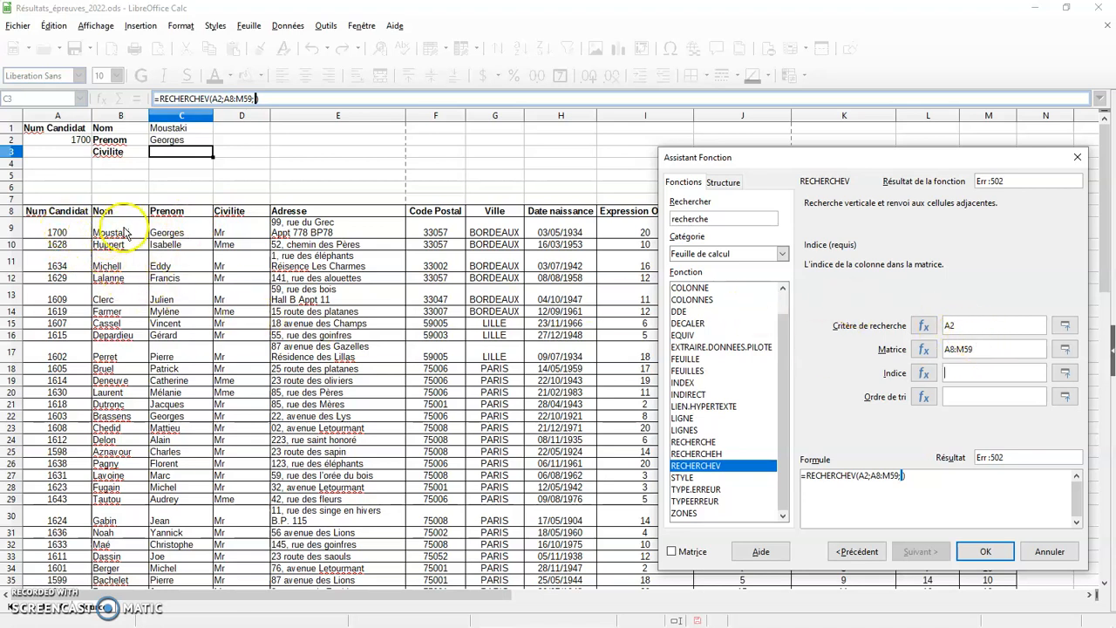
pyautogui.click(981, 381)
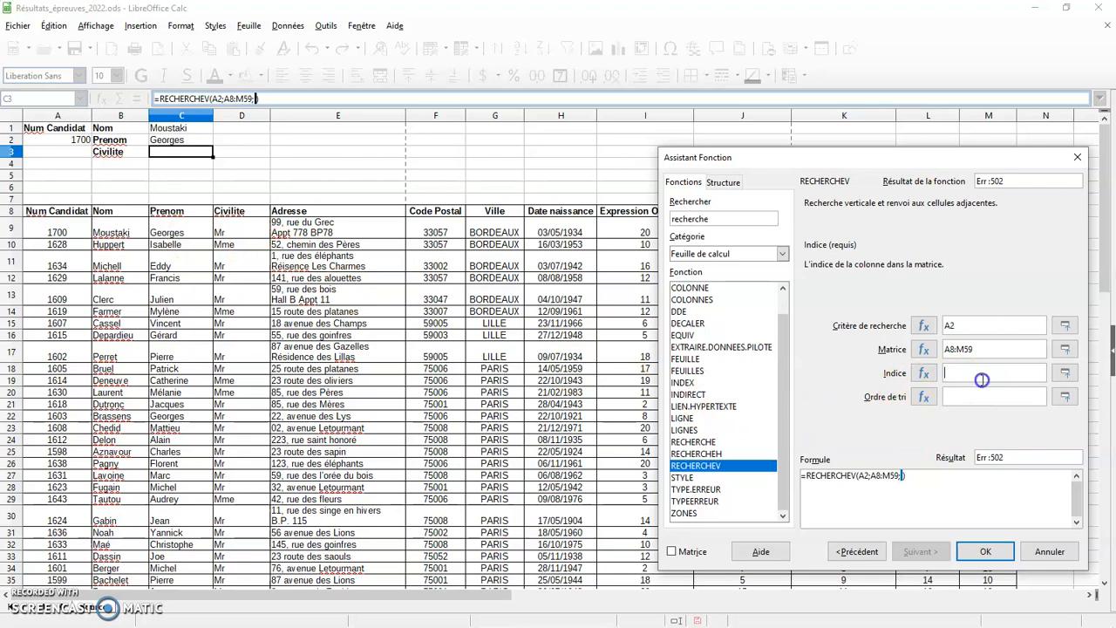
pyautogui.write('4')
pyautogui.click(979, 399)
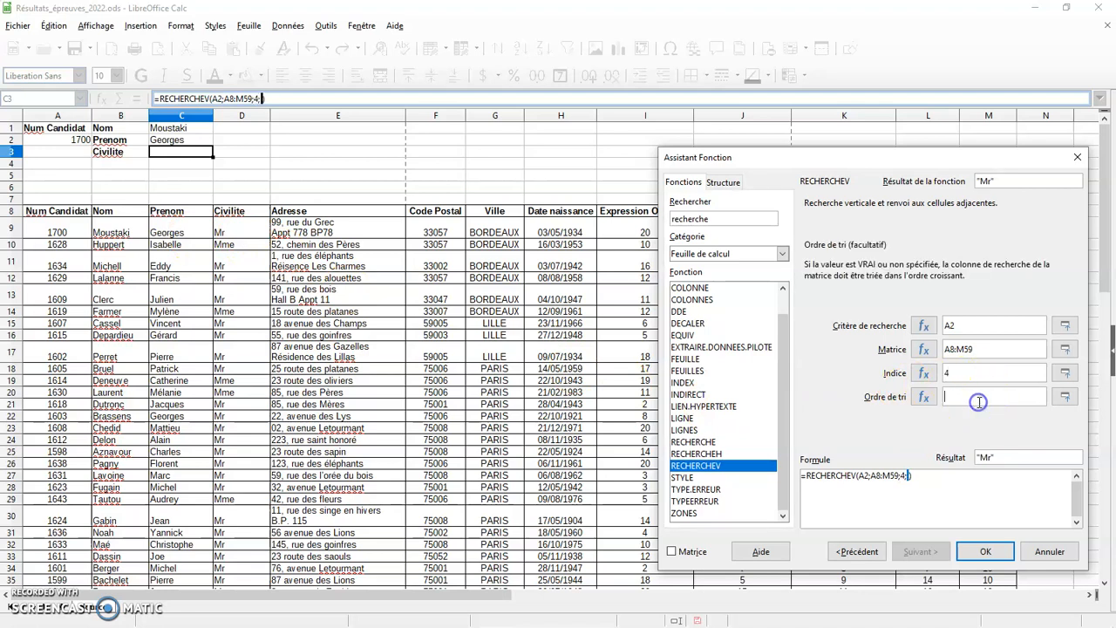
pyautogui.write('faux')
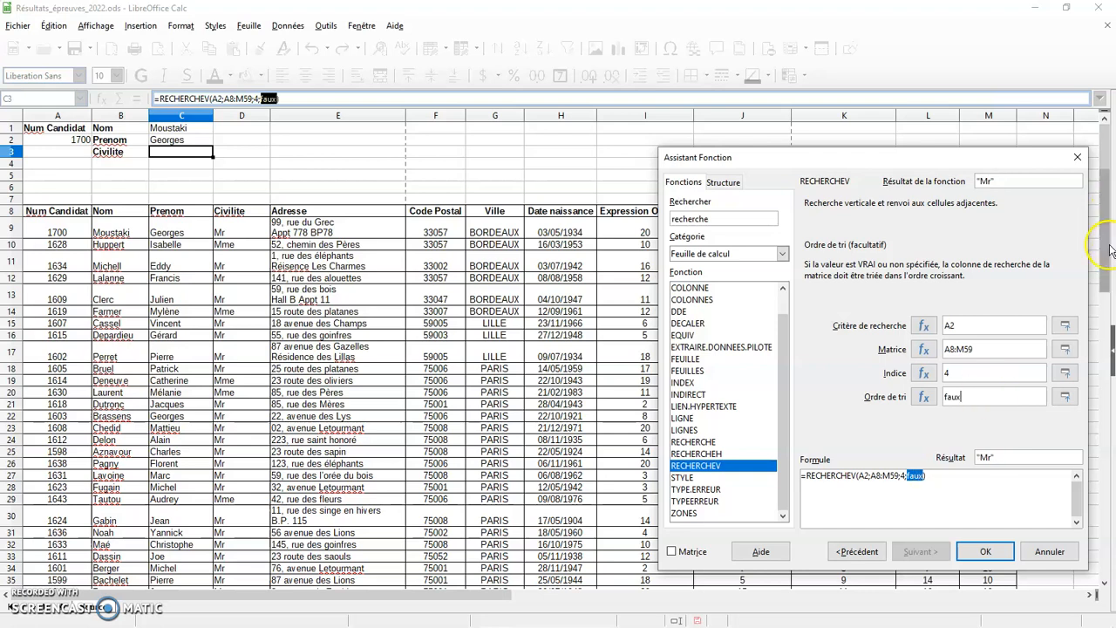
pyautogui.click(989, 552)
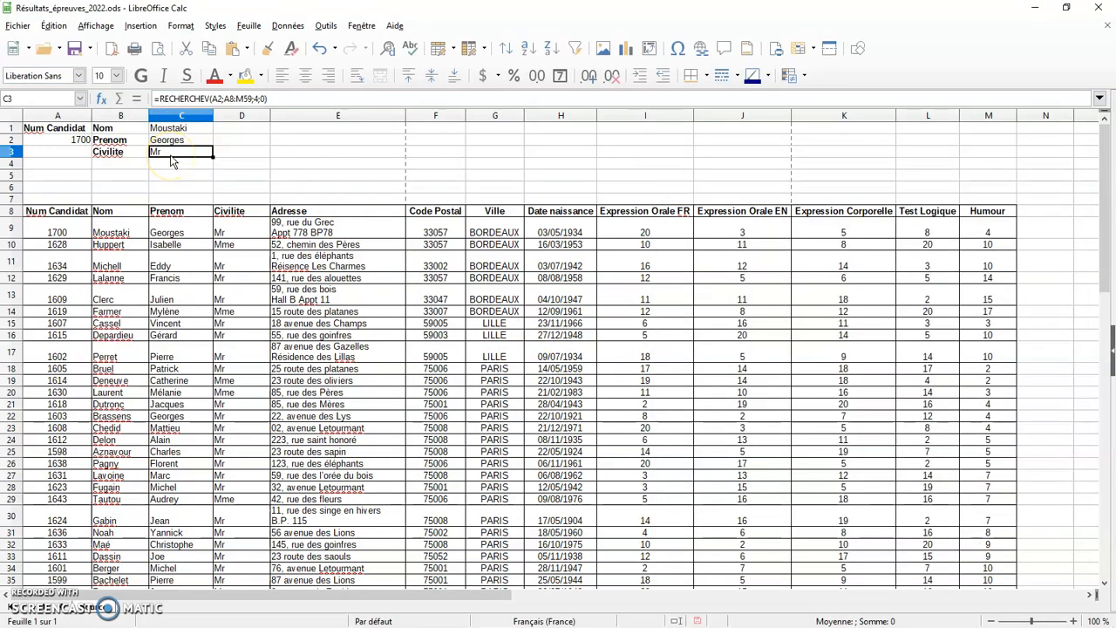
# Step: Enter the candidate number from row 25 of the table in cell A2 to test all three lookup formulas
pyautogui.click(81, 142)
pyautogui.doubleClick(81, 142)
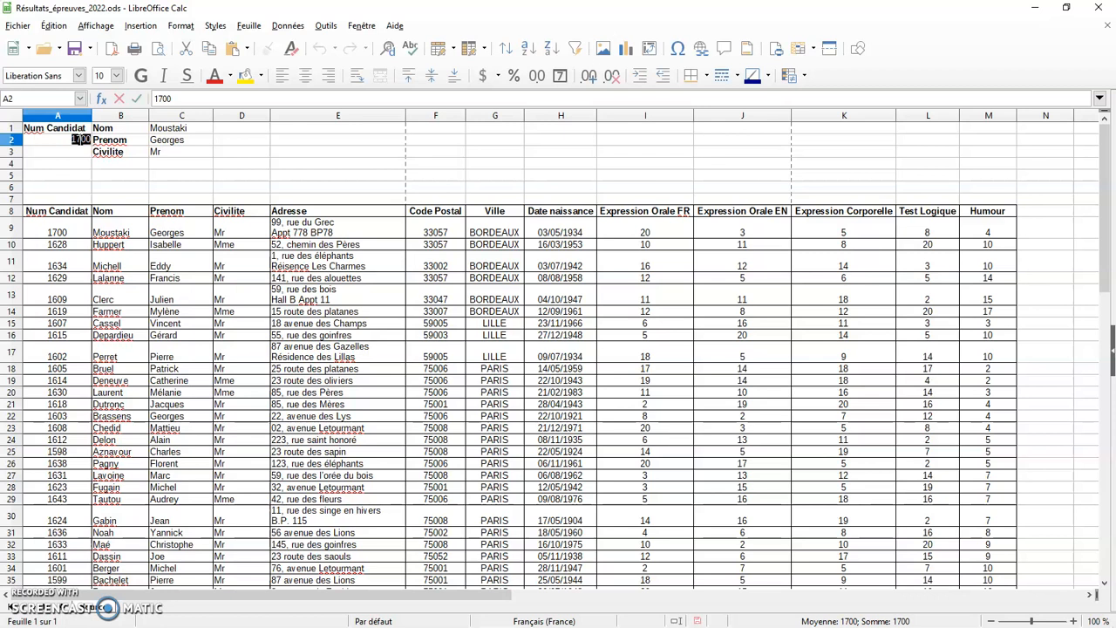
pyautogui.write('1598')
pyautogui.press('Return')
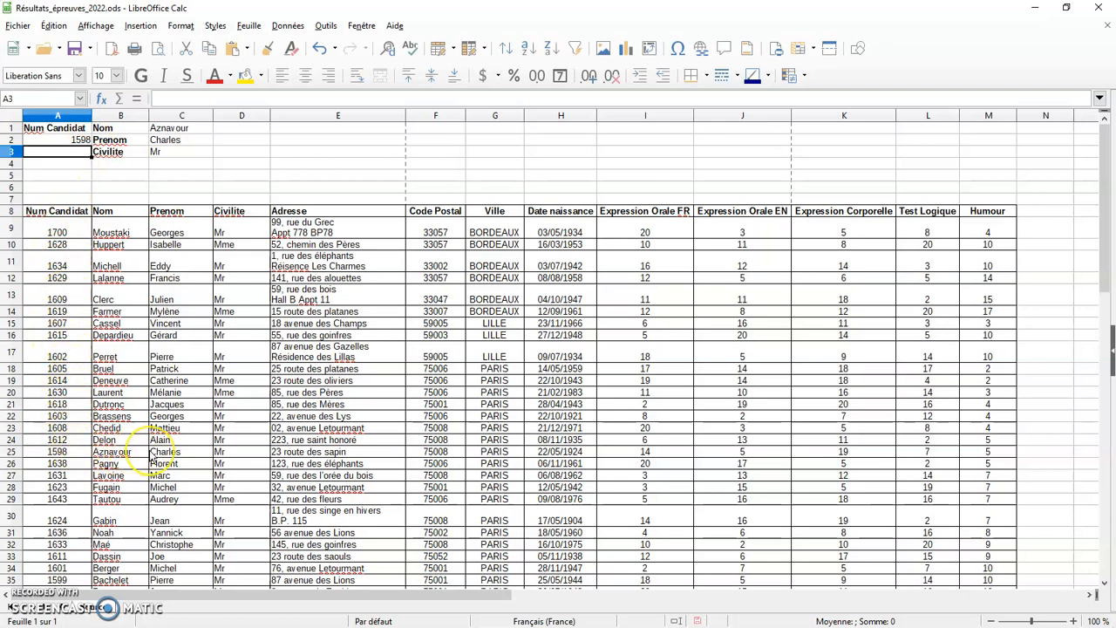
pyautogui.scroll(-3, 170, 449)
pyautogui.scroll(3, 170, 449)
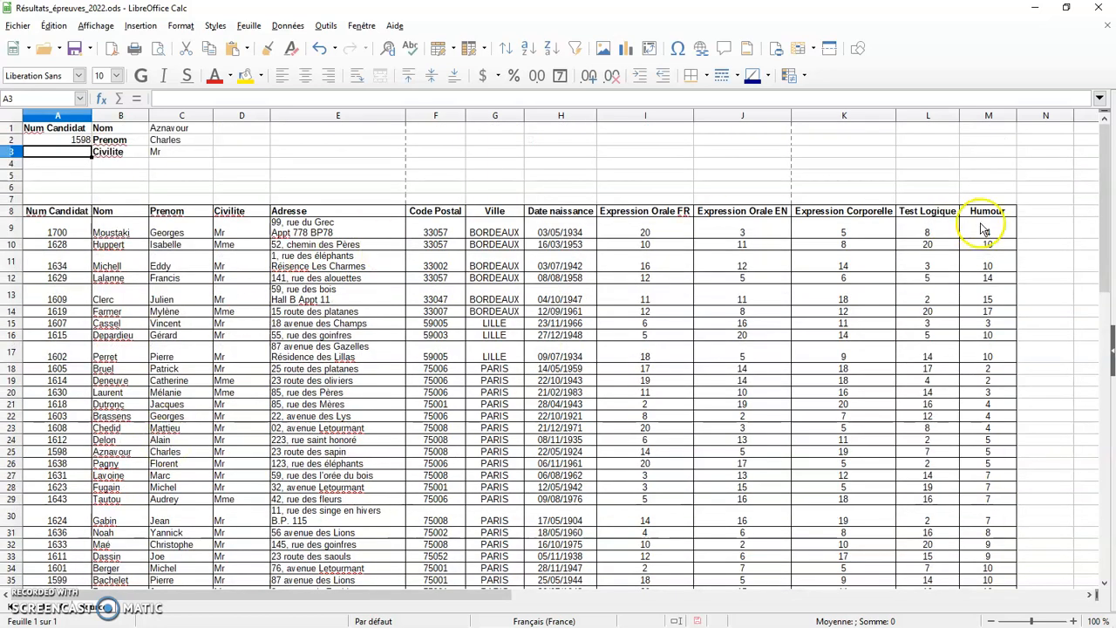
pyautogui.click(735, 177)
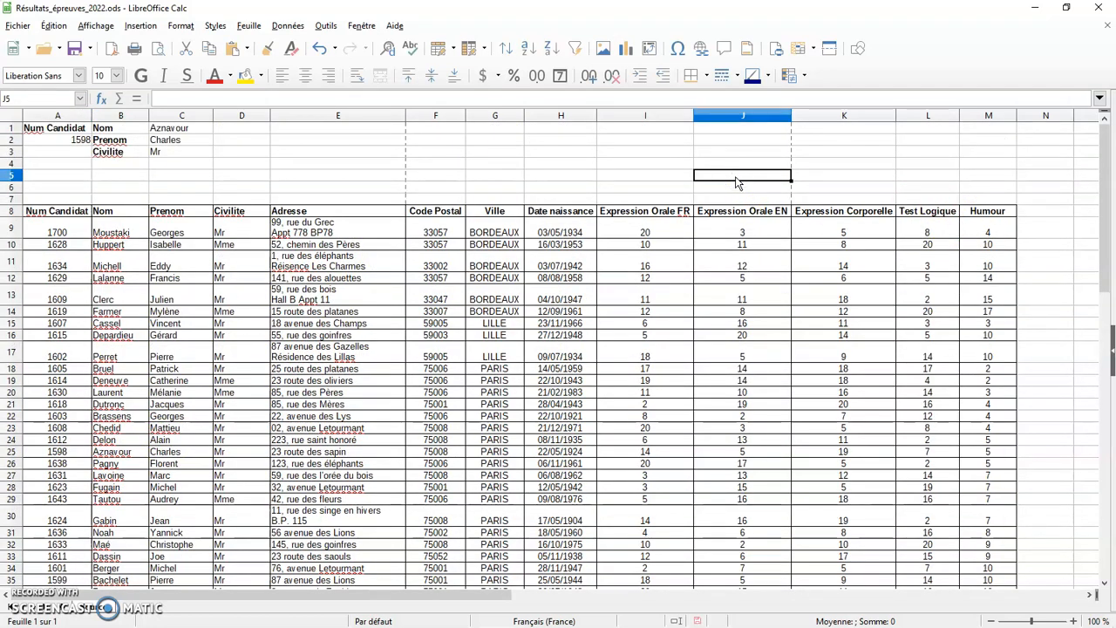